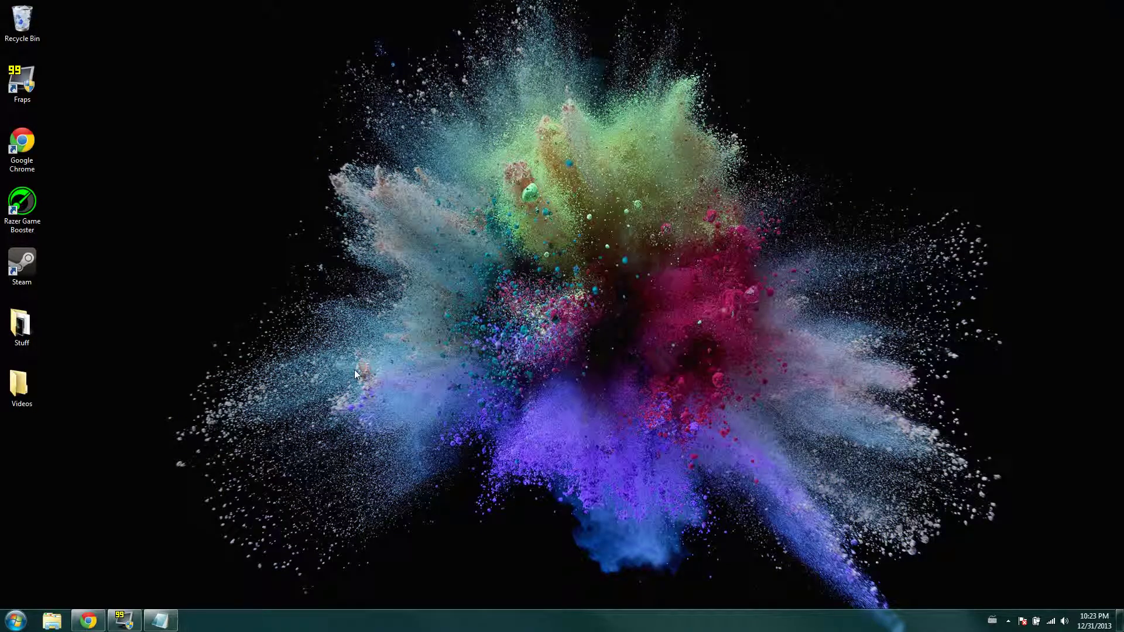
Open the Stuff folder on the Desktop in Windows Explorer
left_click_drag(456, 265, 524, 352)
left_click(52, 620)
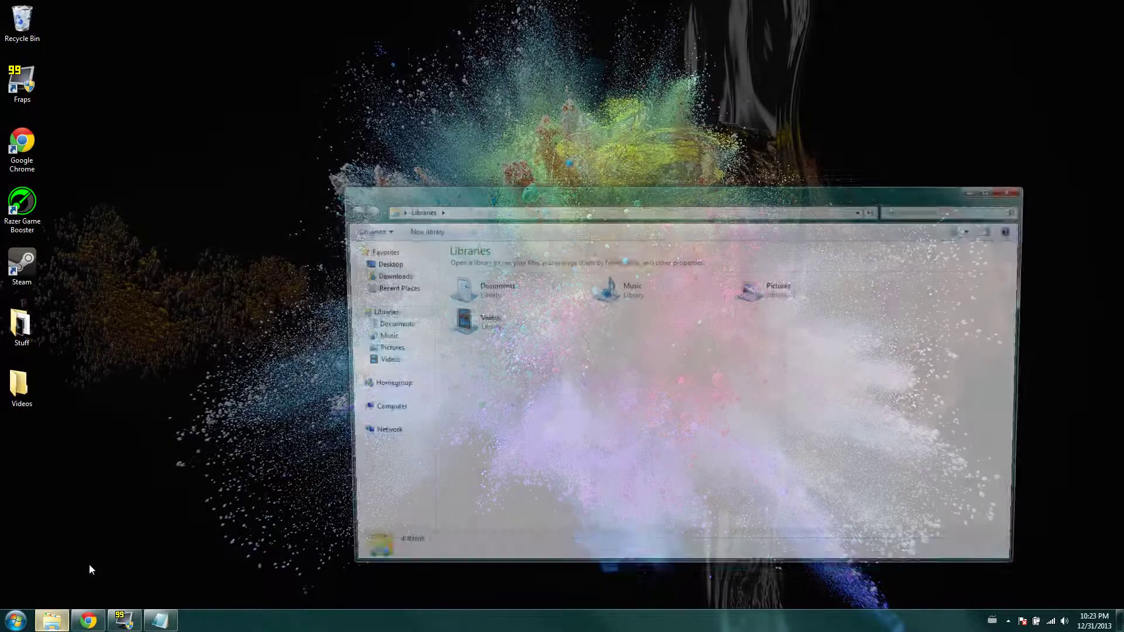
left_click(382, 263)
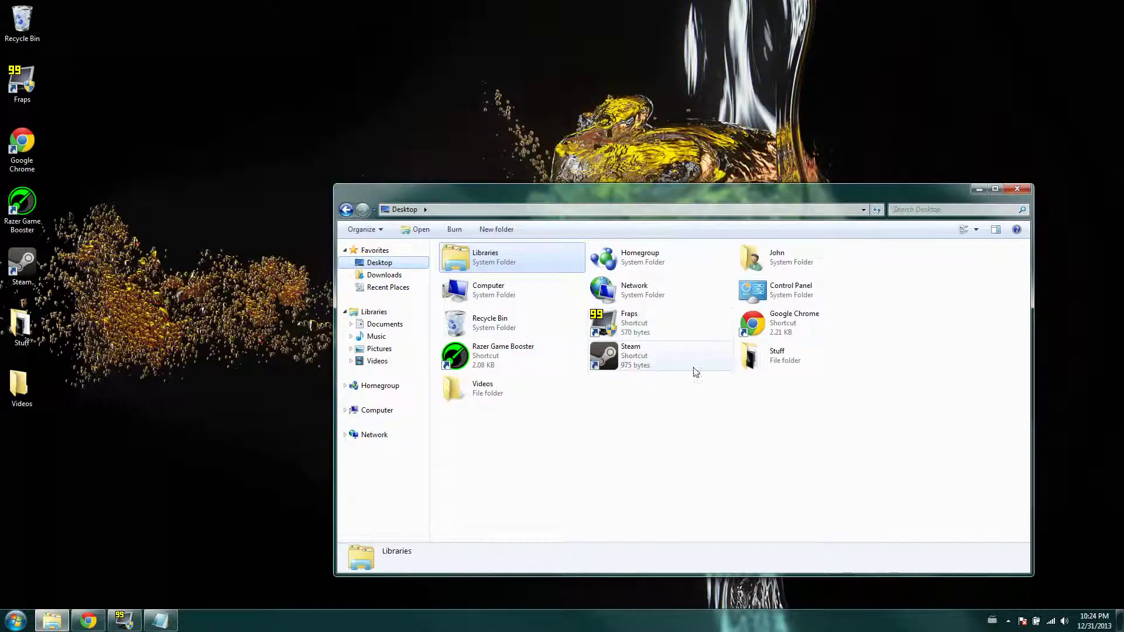
double_click(753, 359)
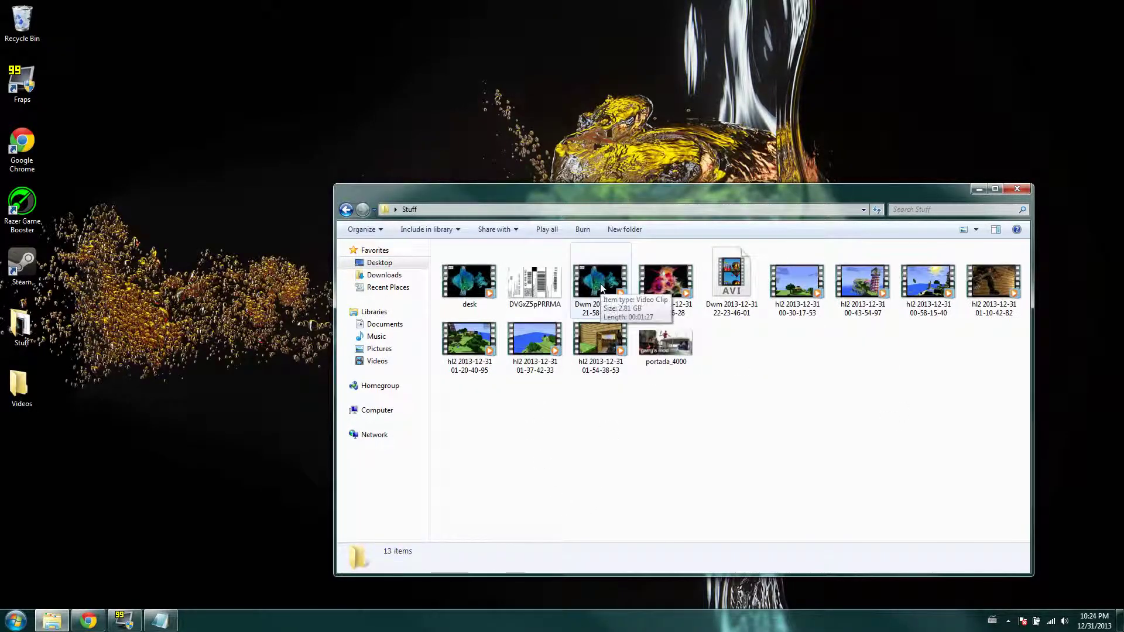
right_click(585, 273)
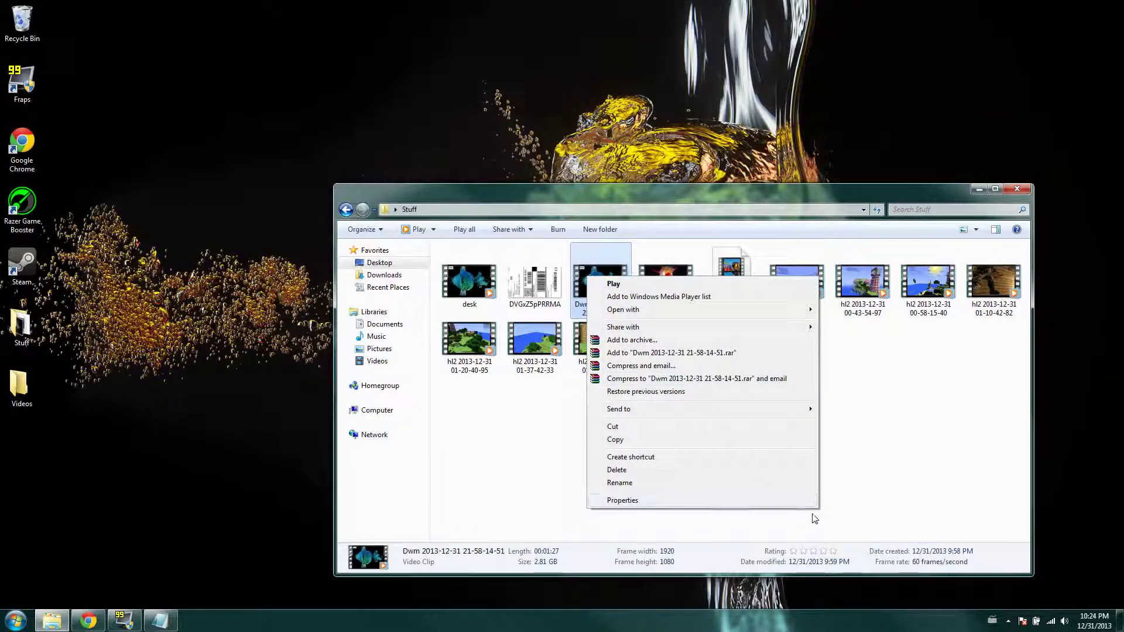
left_click(863, 528)
left_click(863, 528)
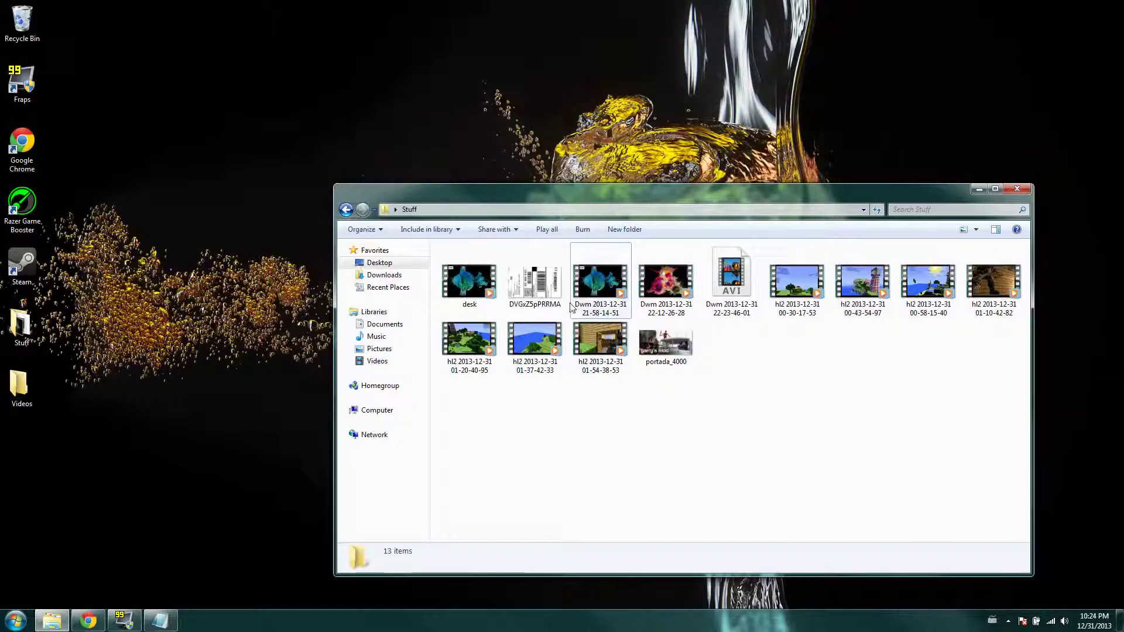
right_click(585, 291)
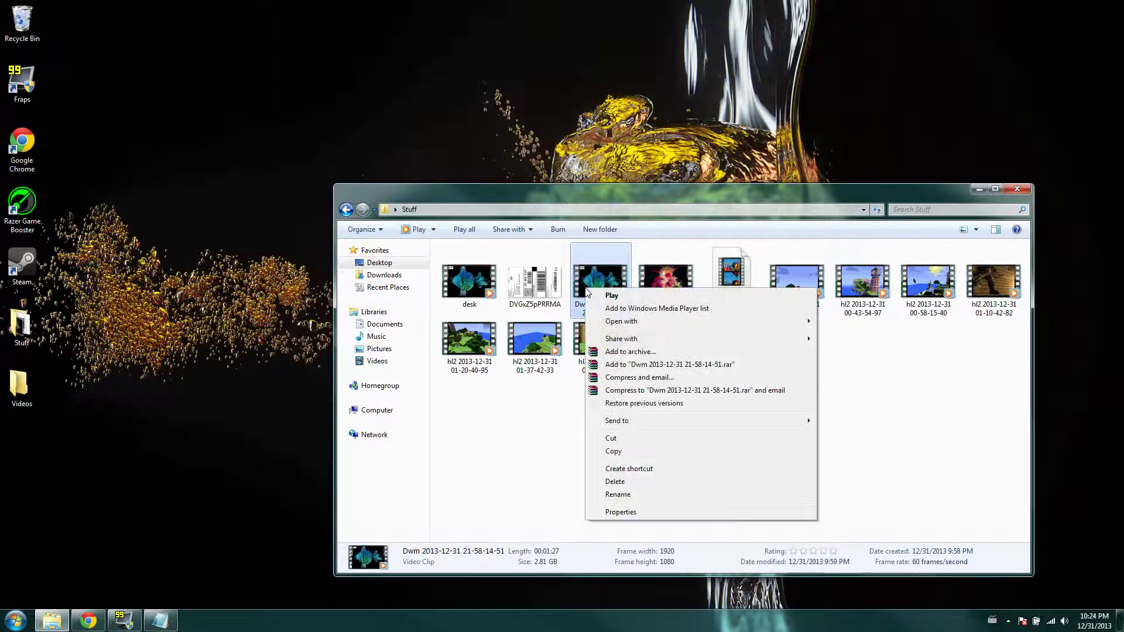
left_click(618, 514)
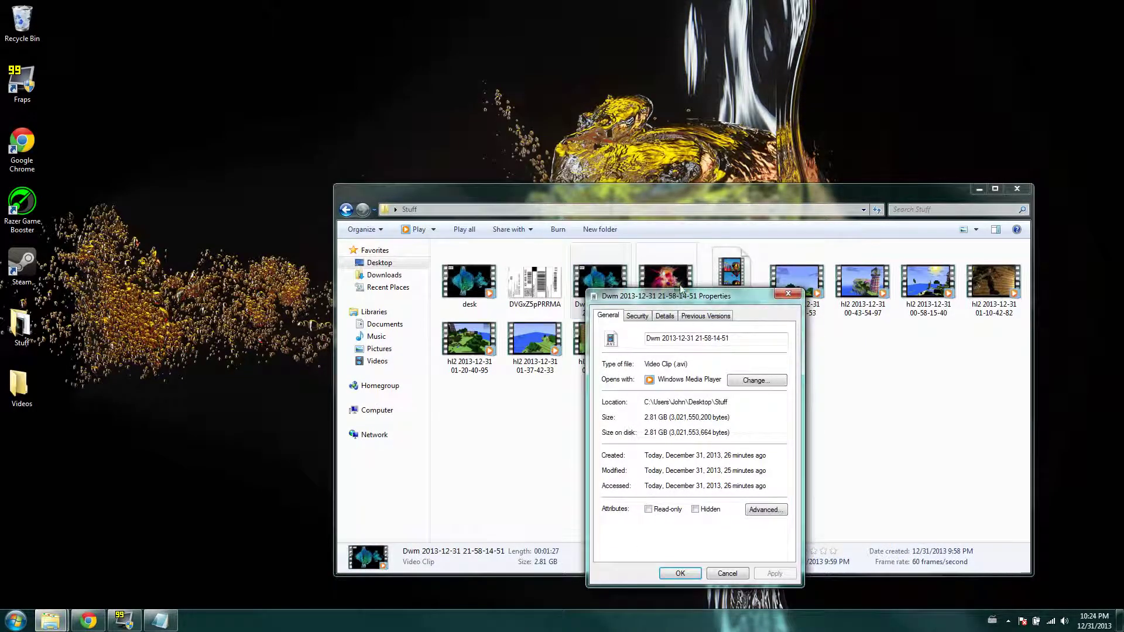
left_click_drag(650, 280, 549, 261)
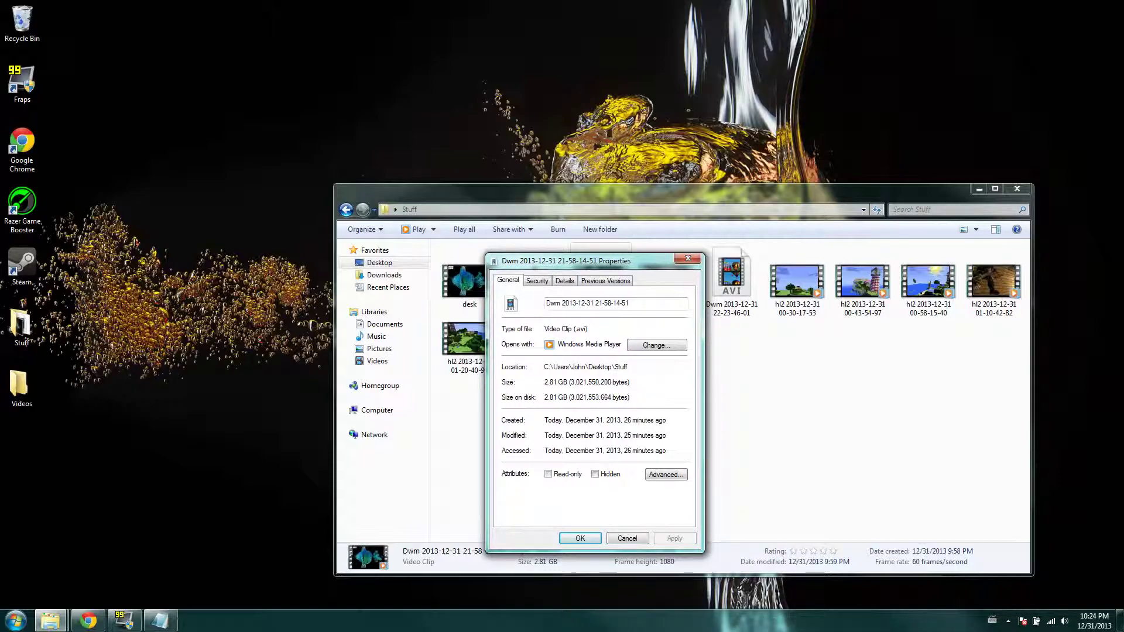
left_click(631, 539)
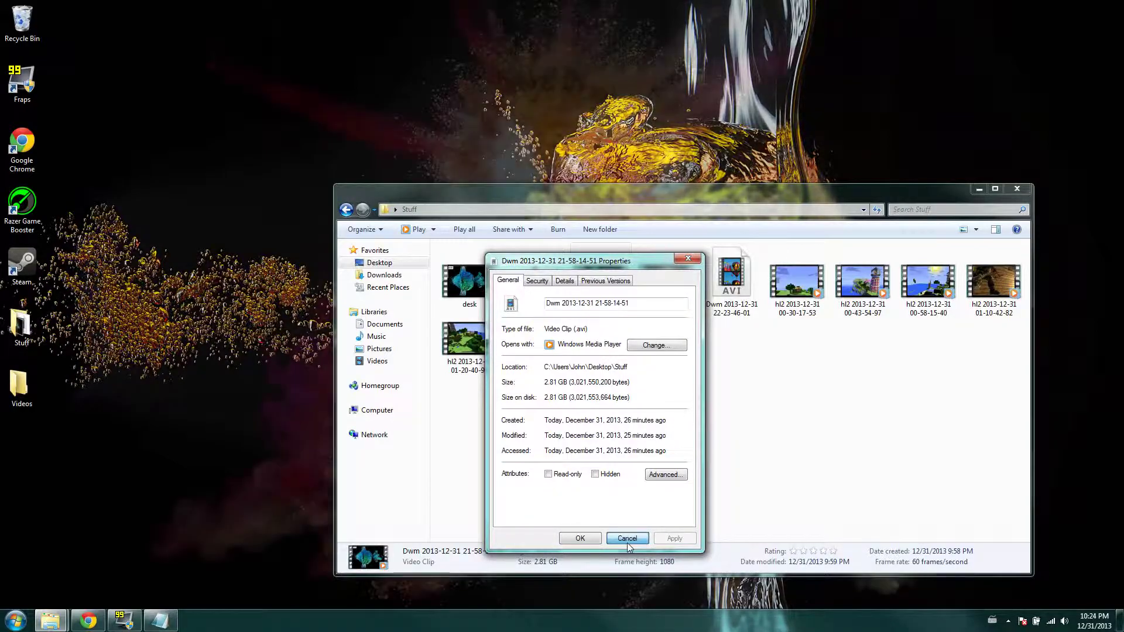
left_click(630, 535)
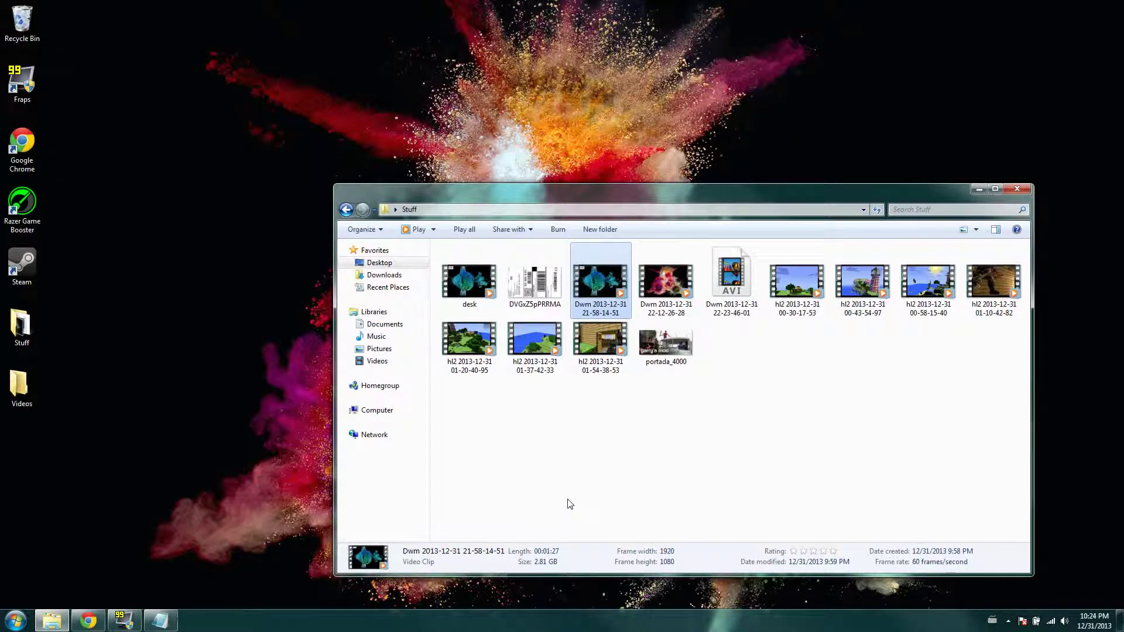
Check the desk video's size (35.4 MB) in its Properties
right_click(482, 290)
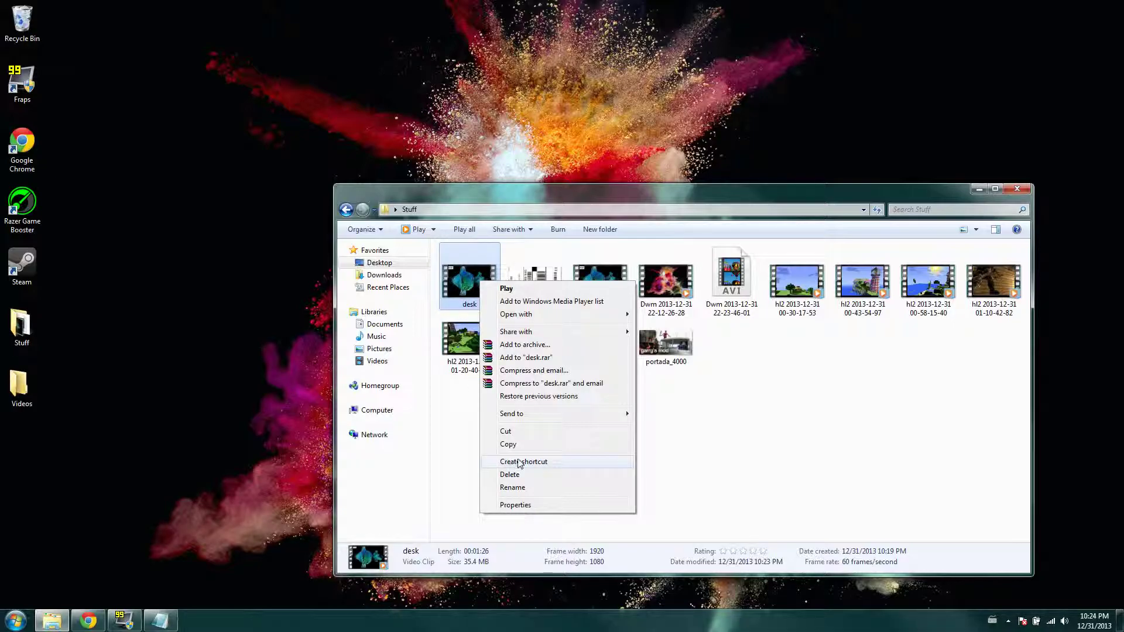
left_click(524, 511)
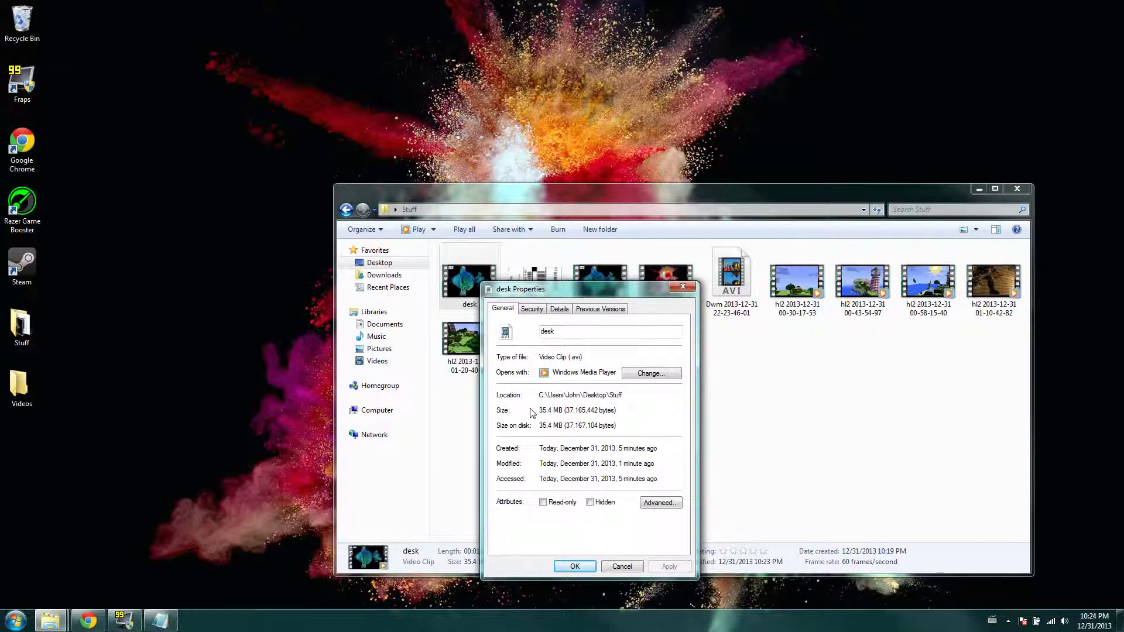
left_click(621, 566)
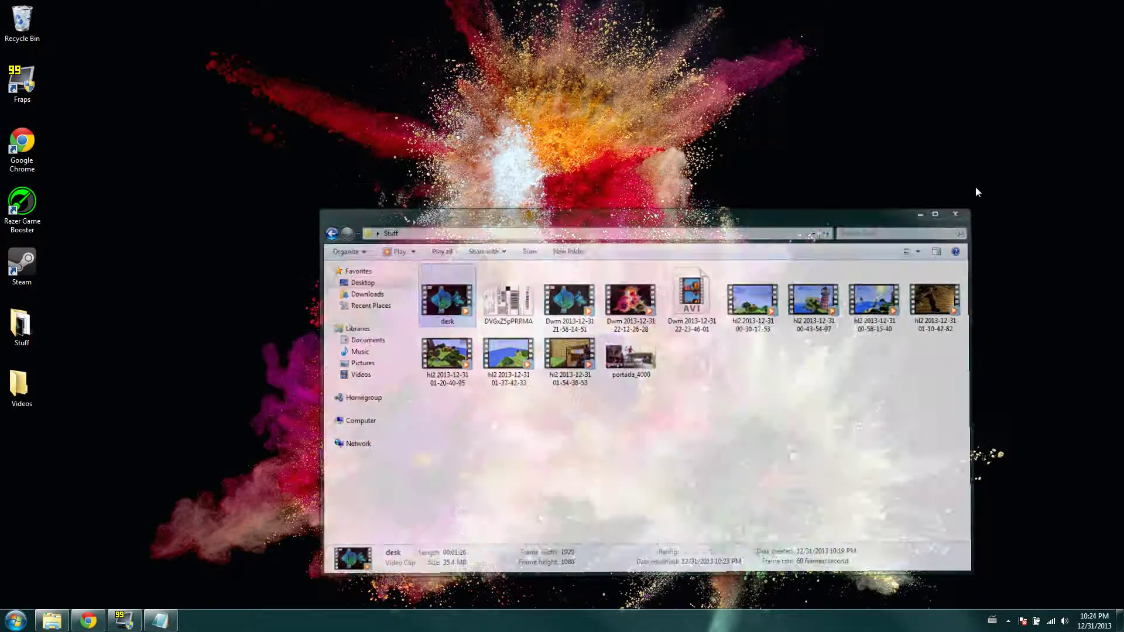
Minimize the Stuff folder window and open a new Chrome window
left_click(978, 188)
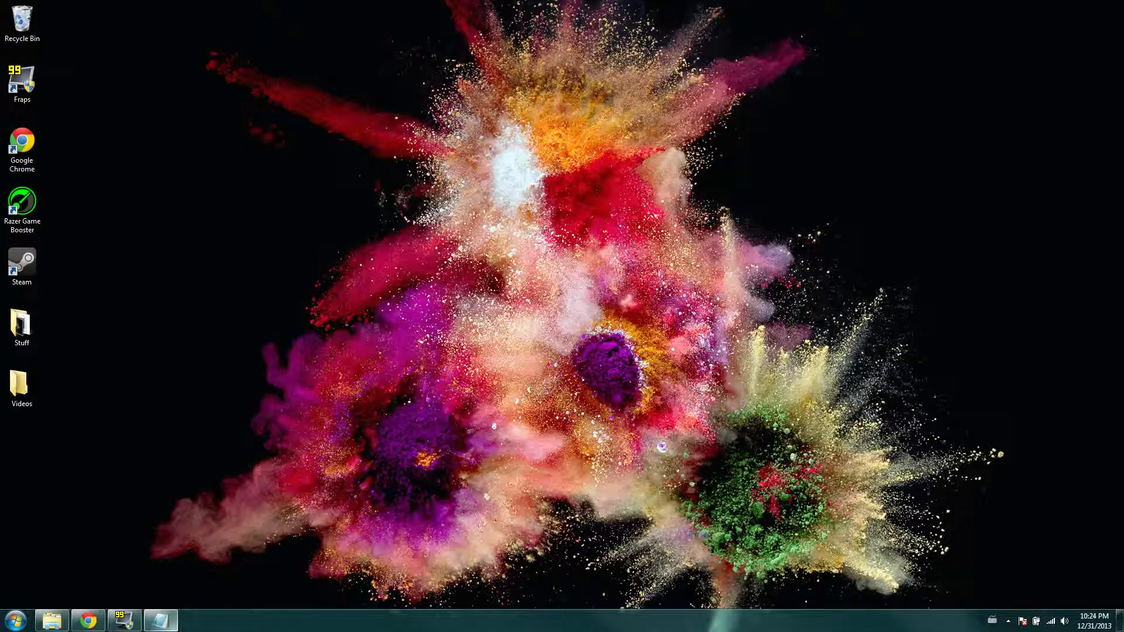
mouse_move(94, 622)
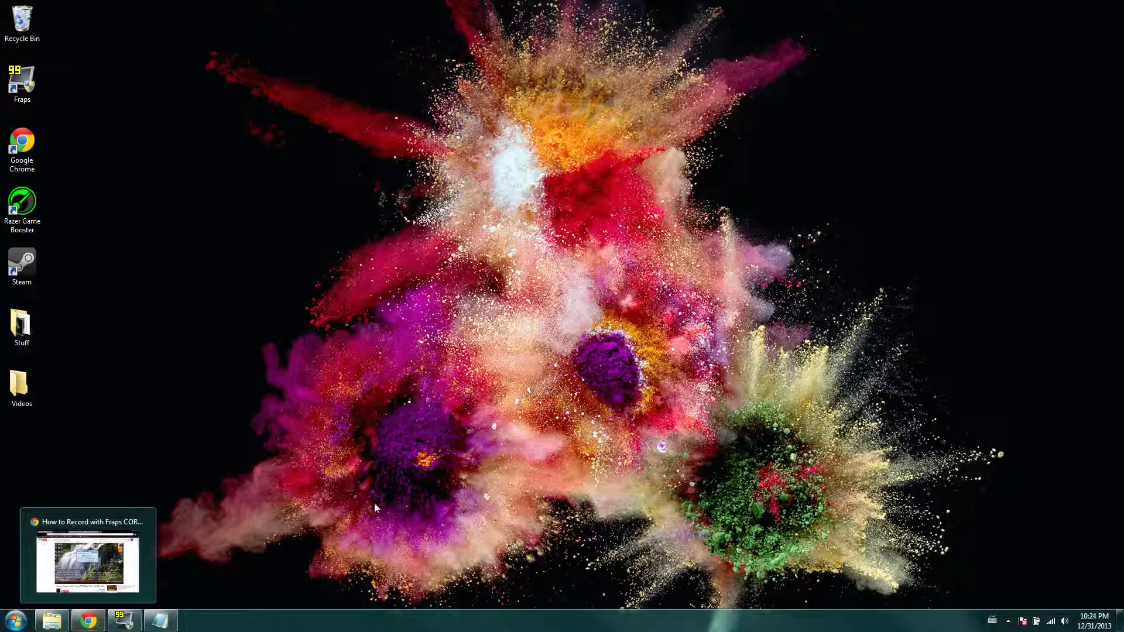
right_click(89, 618)
left_click(212, 580)
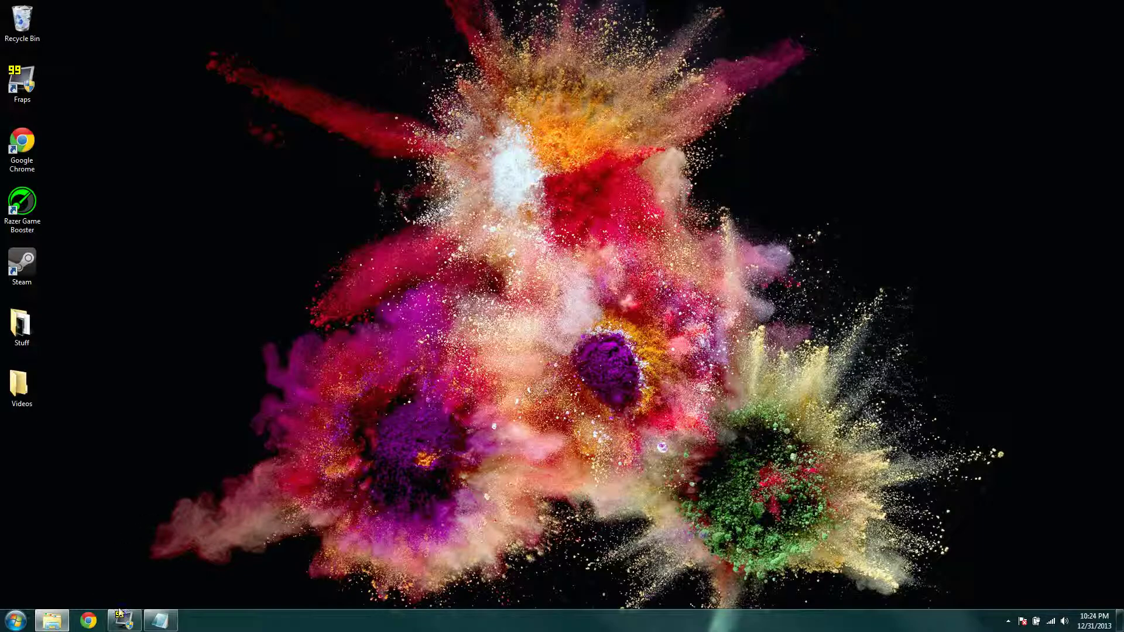
left_click(89, 620)
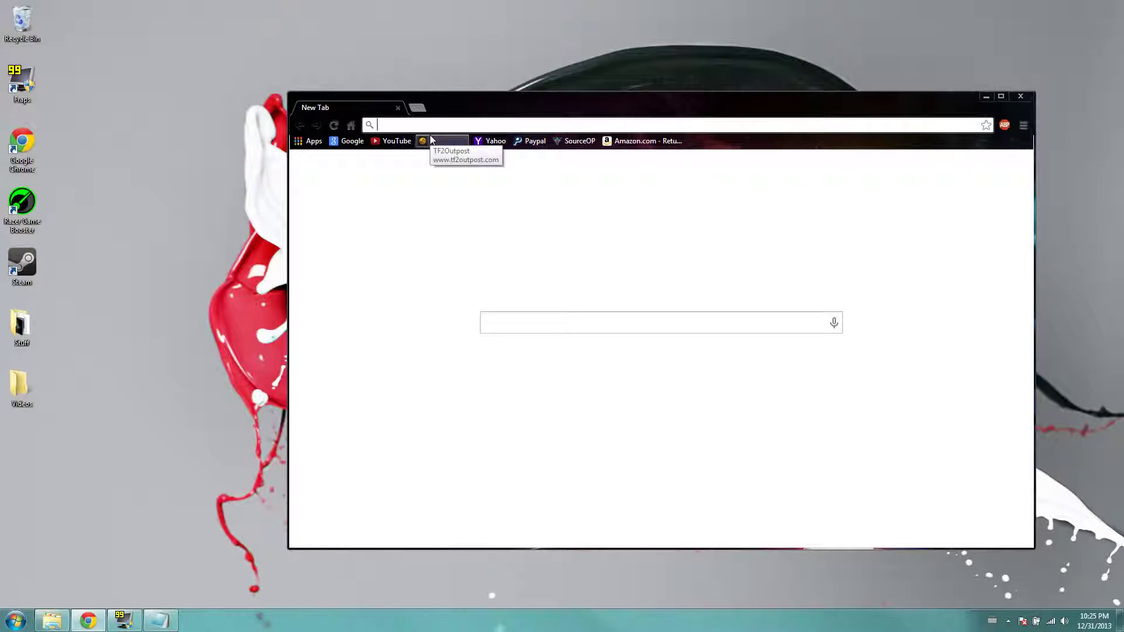
Go to virtualdub.org/download.html and follow the 'VirtualDub at SourceForge' link
type("virt")
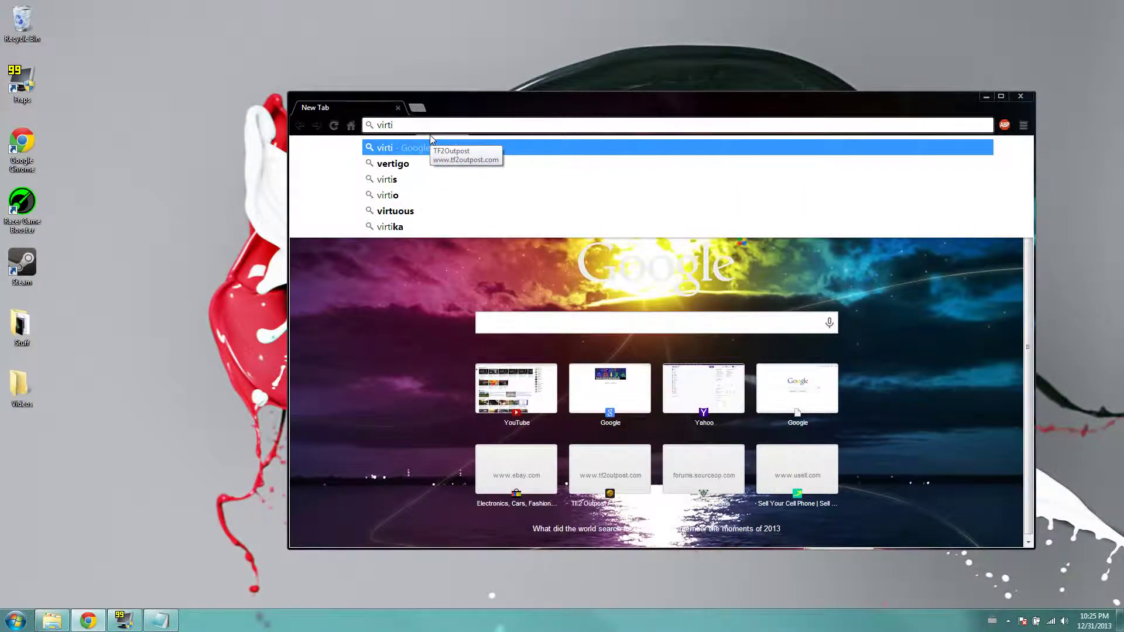
key("Down")
key("Down")
key("Return")
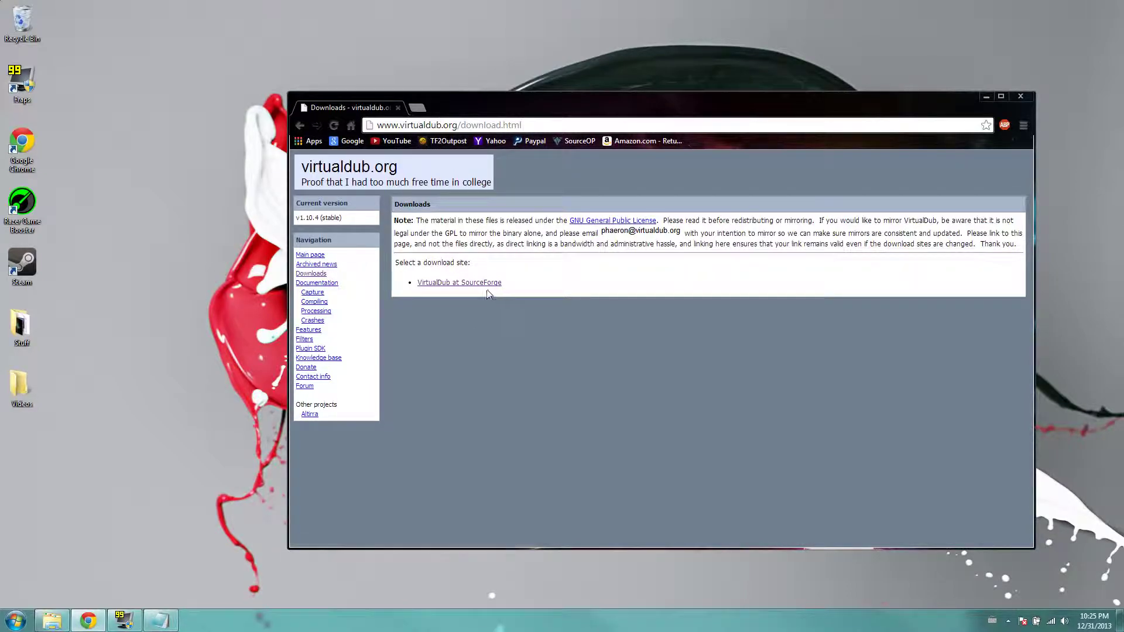
left_click(491, 284)
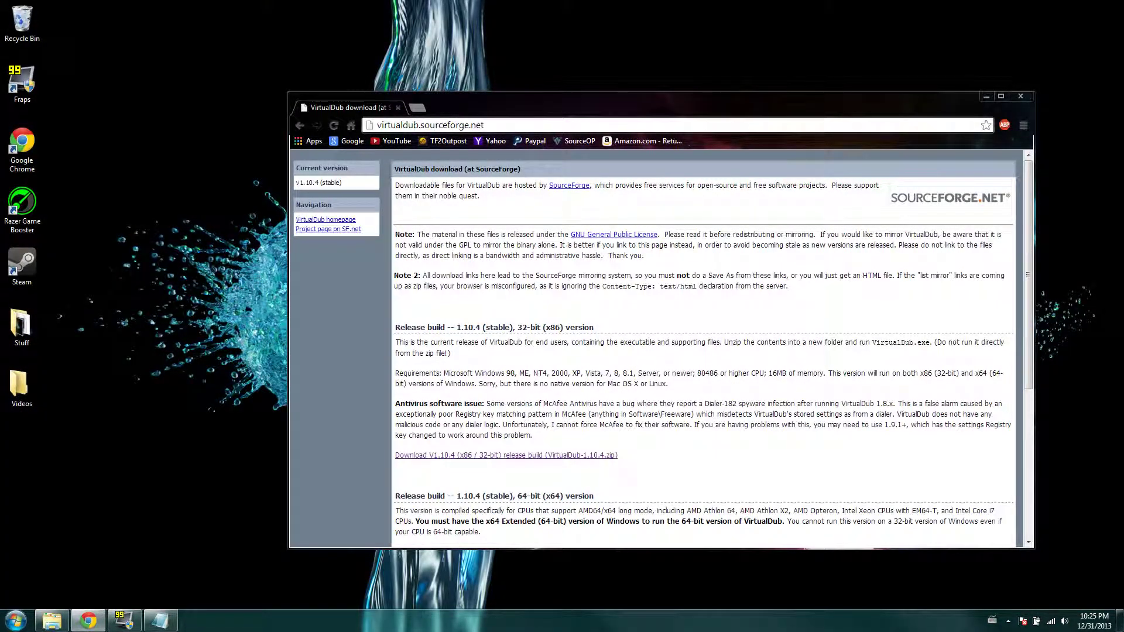
left_click(438, 126)
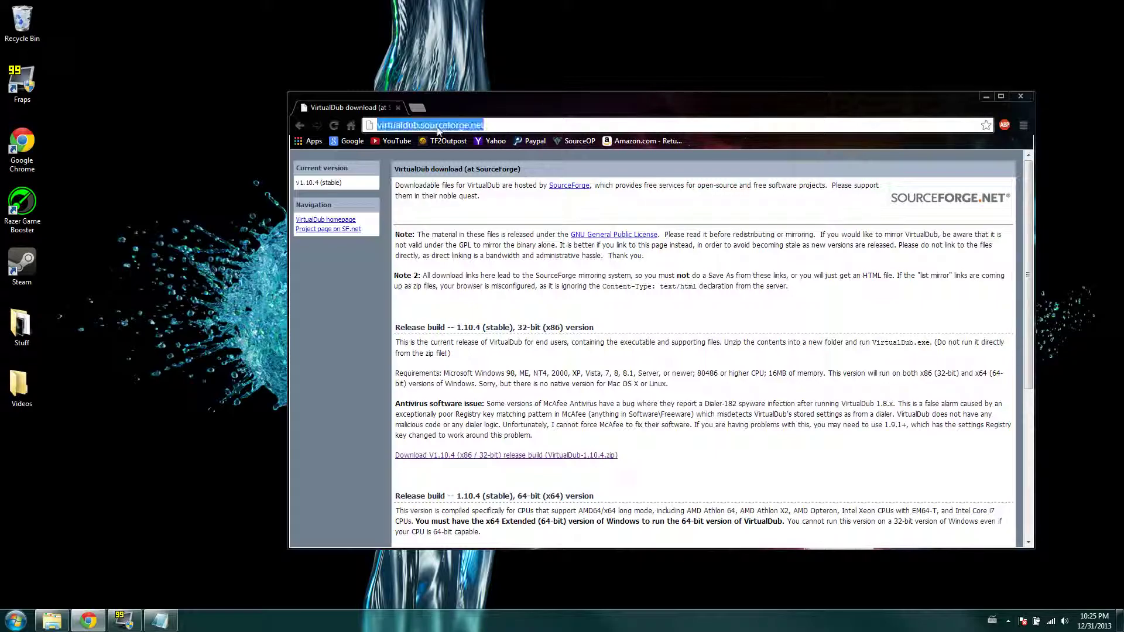
type("www.xvidmovies.com/codec/")
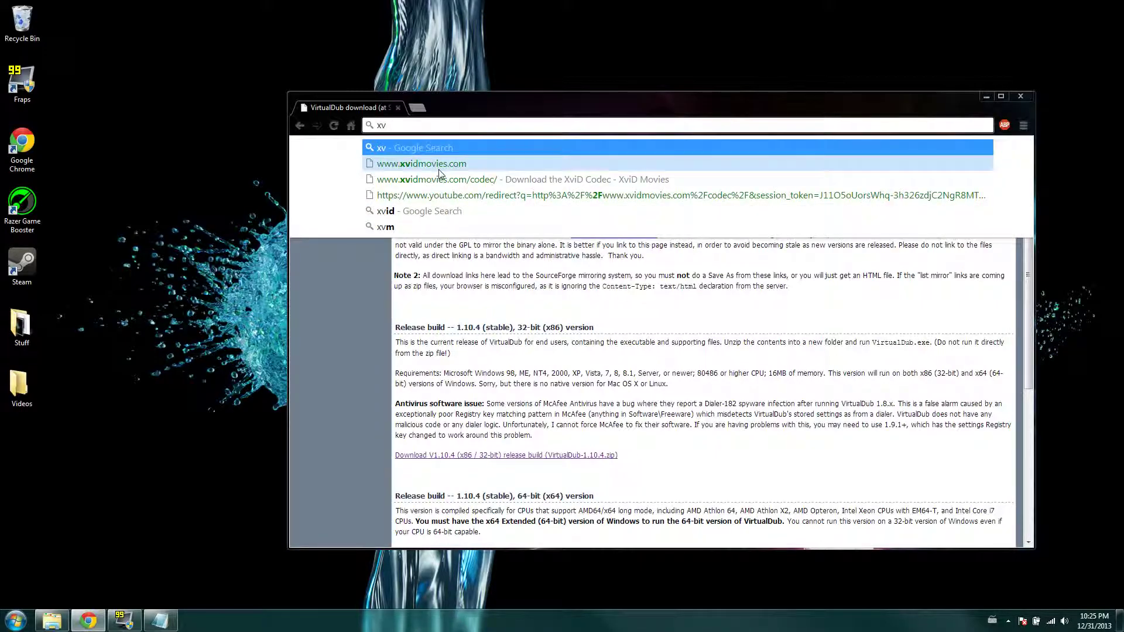
key("Return")
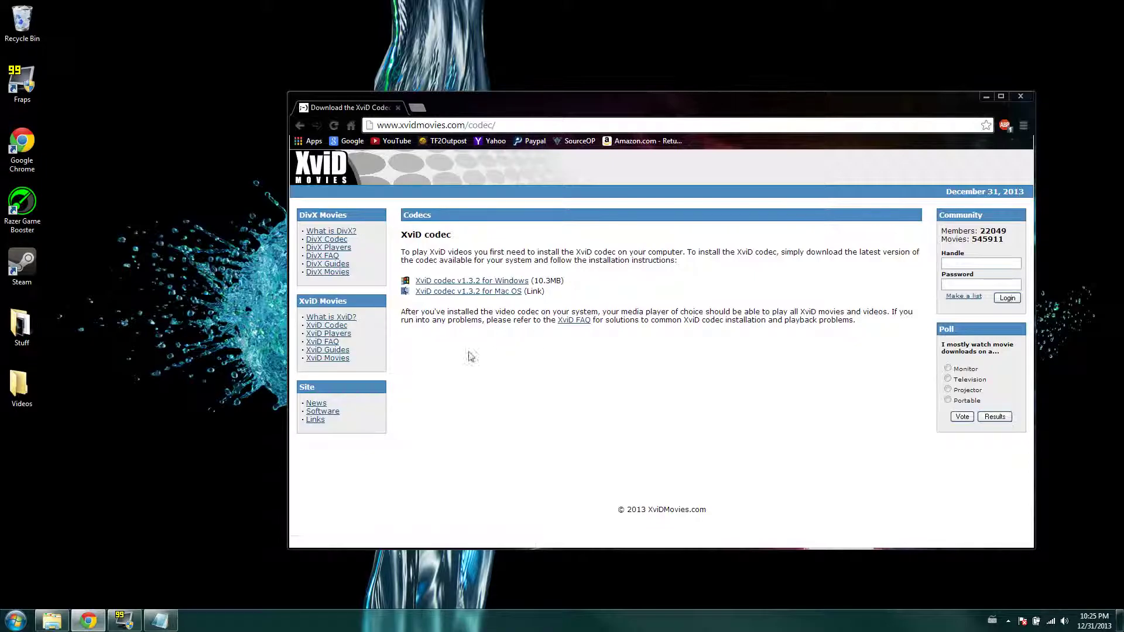
left_click(1021, 95)
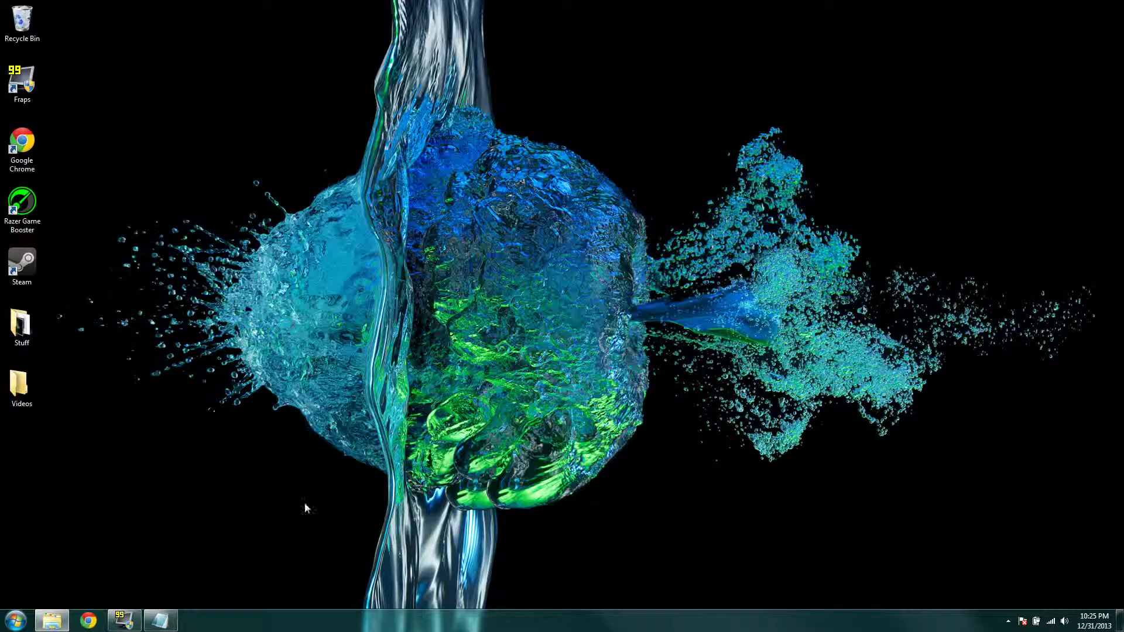
left_click(23, 625)
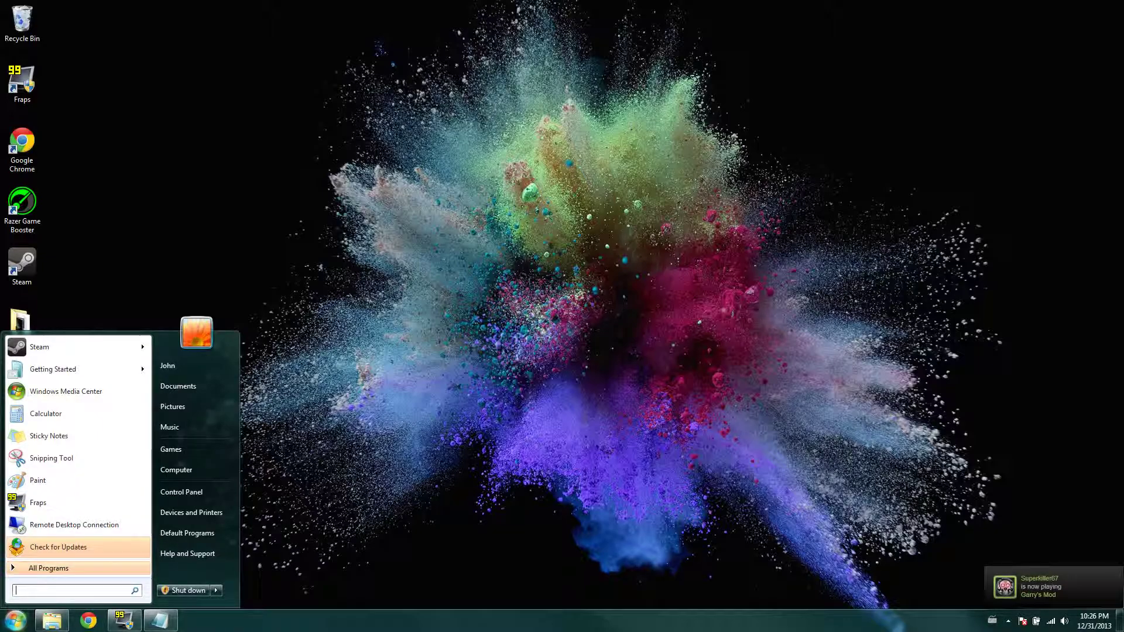
Open VirtualDub-1.10.4.zip in WinRAR via a 'vir' search and run VirtualDub.exe from it
type("v")
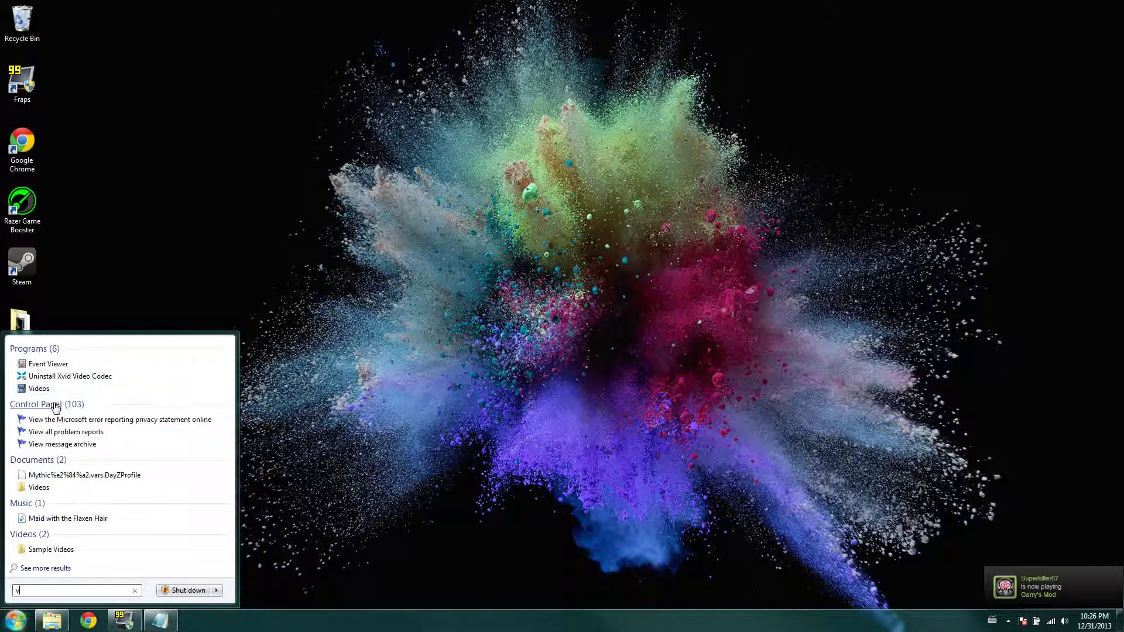
type("ir")
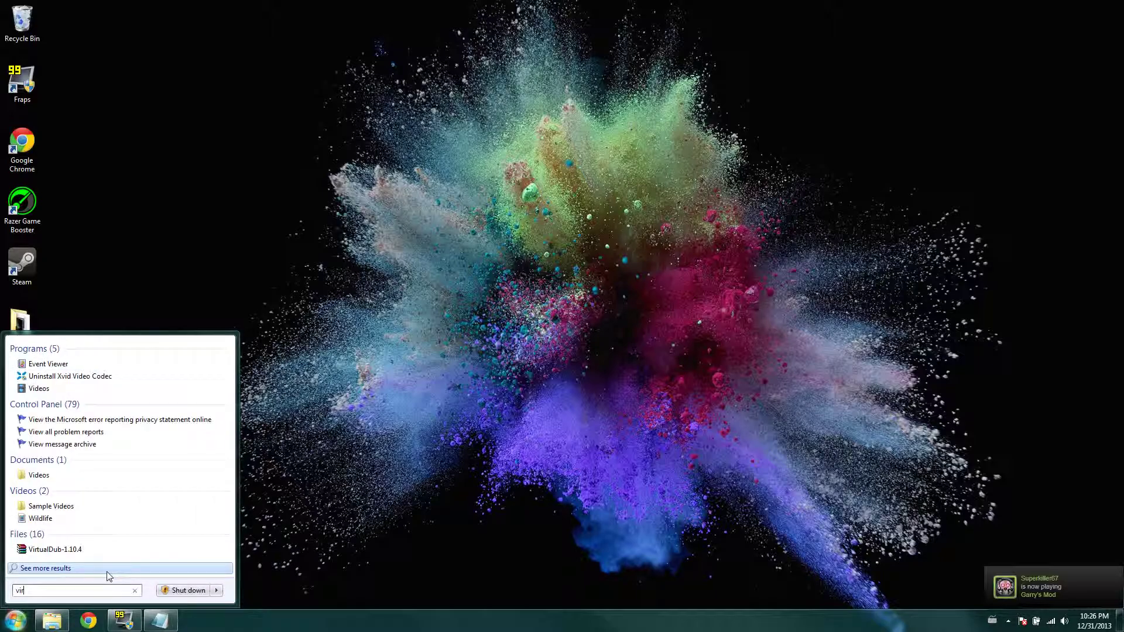
left_click(58, 433)
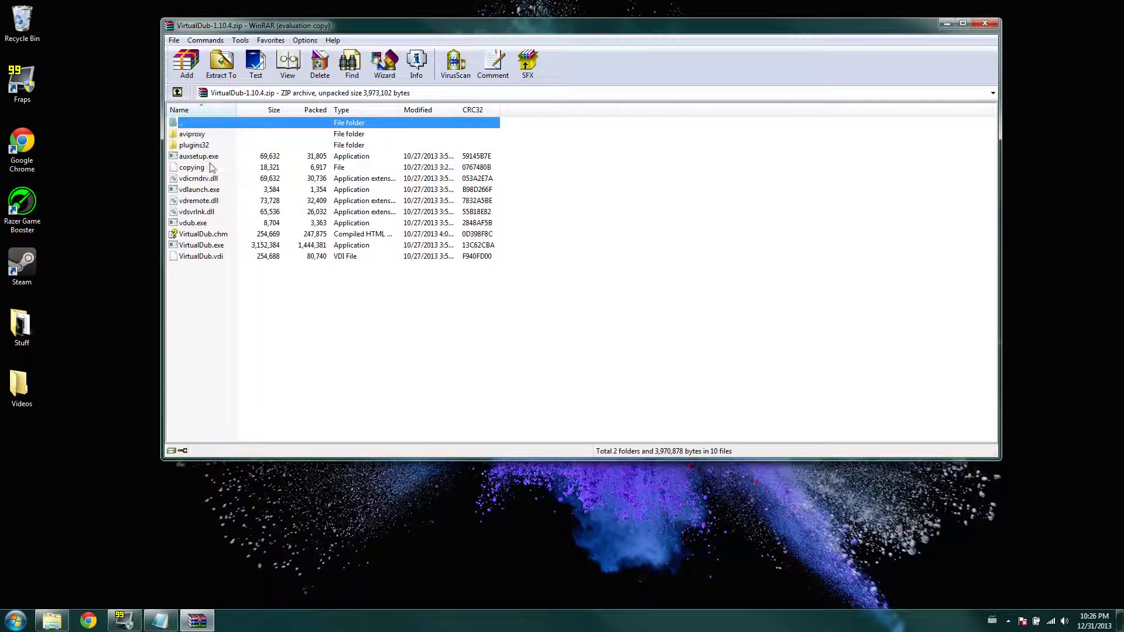
left_click(215, 246)
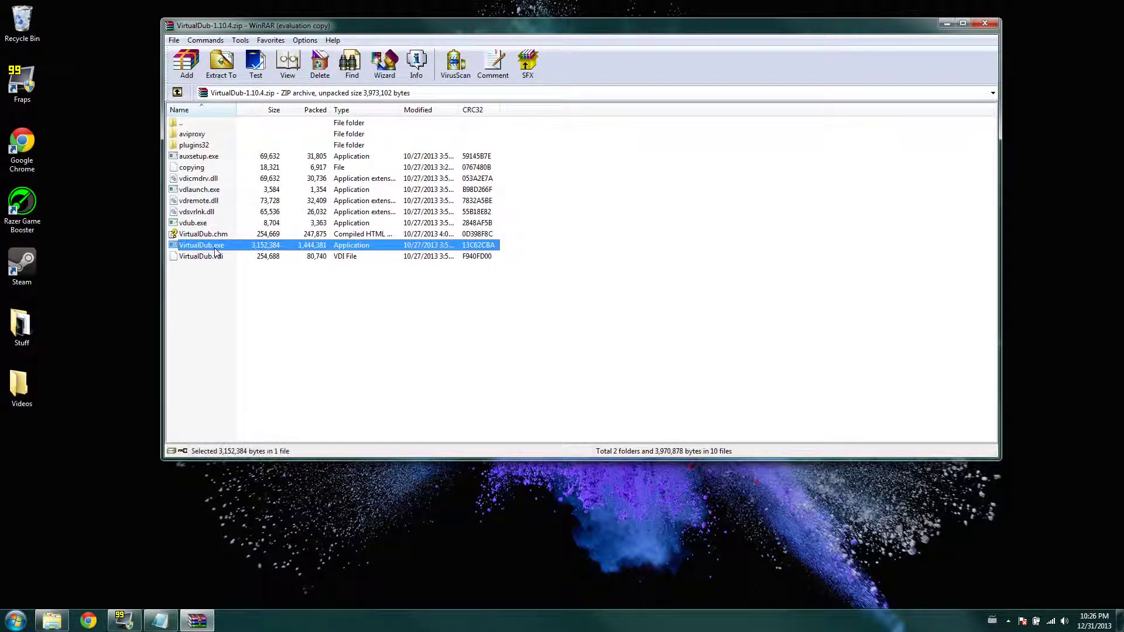
left_click(947, 24)
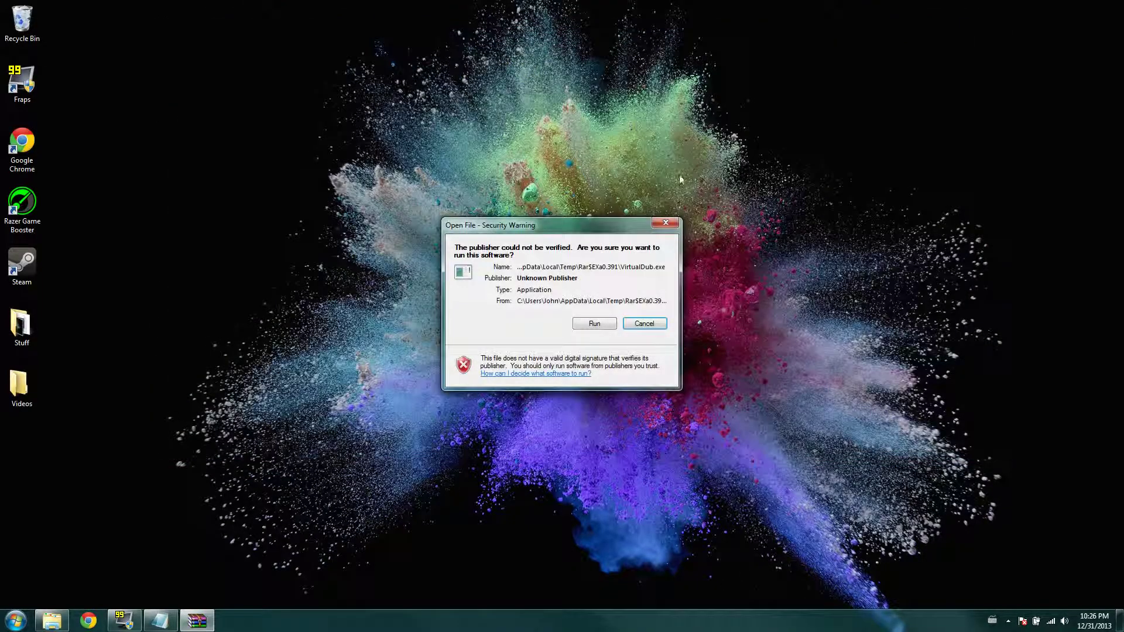
left_click(594, 323)
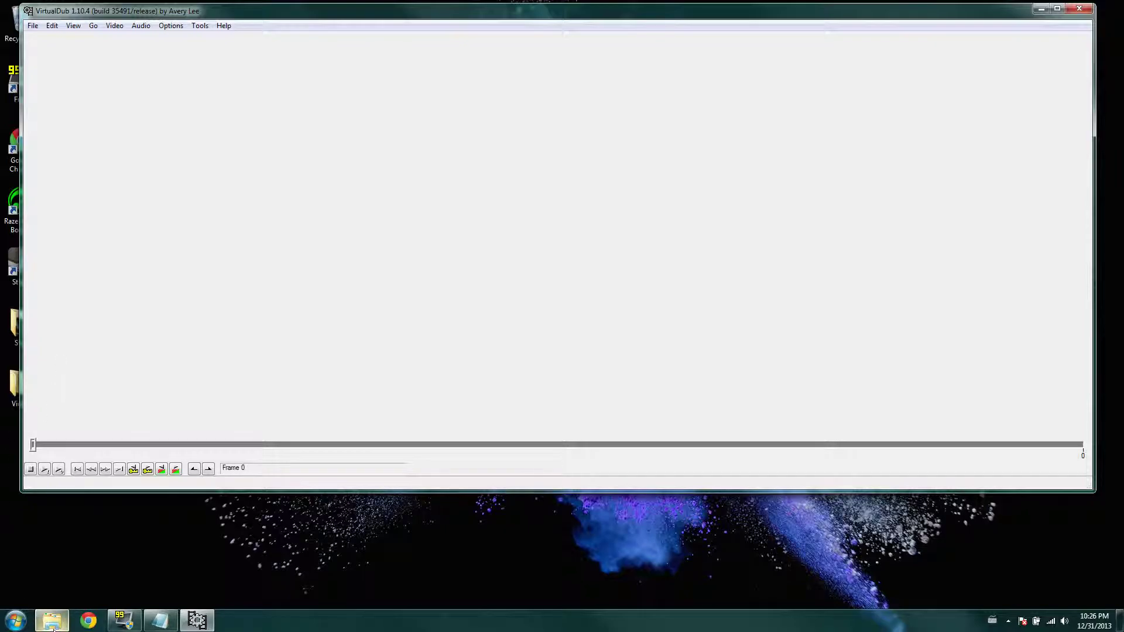
left_click(16, 620)
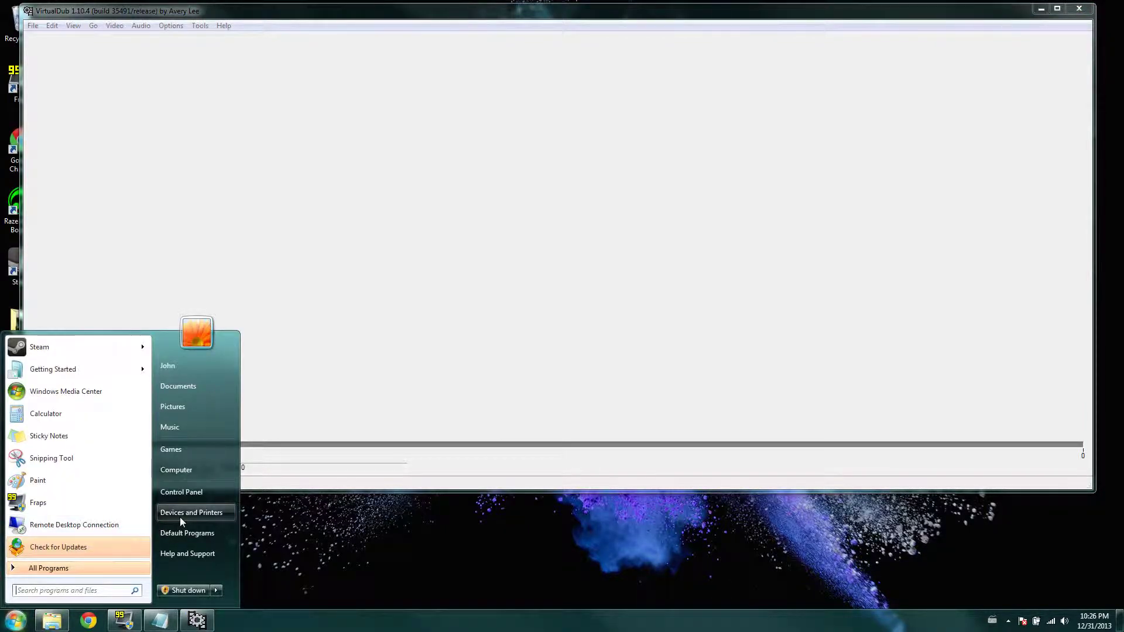
left_click(331, 371)
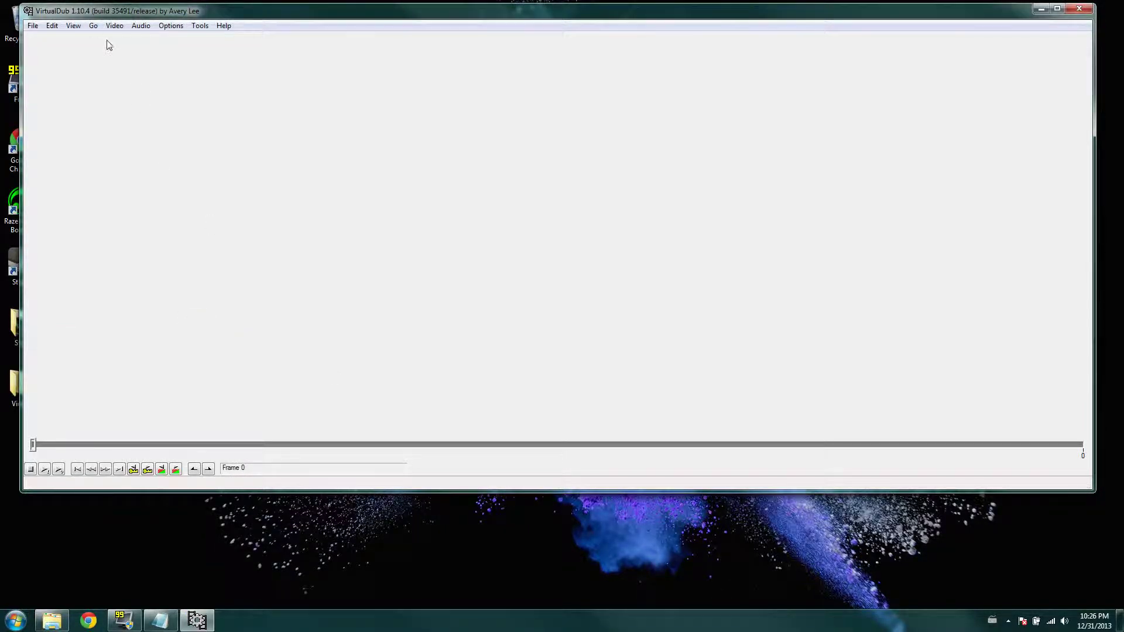
left_click(32, 26)
left_click(69, 39)
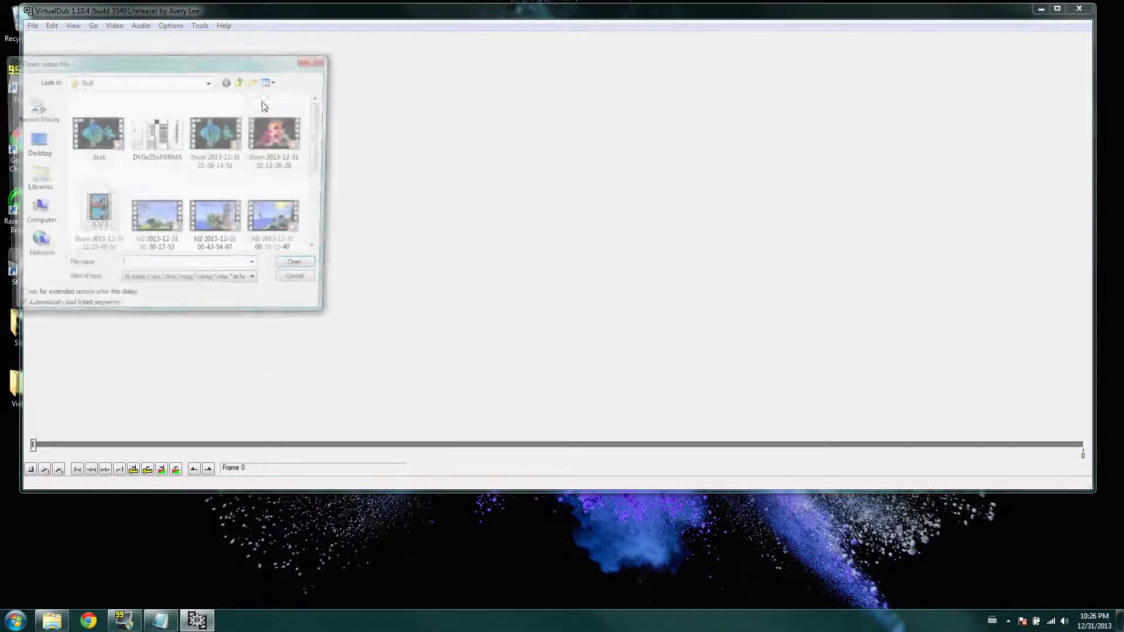
left_click(218, 134)
left_click(304, 270)
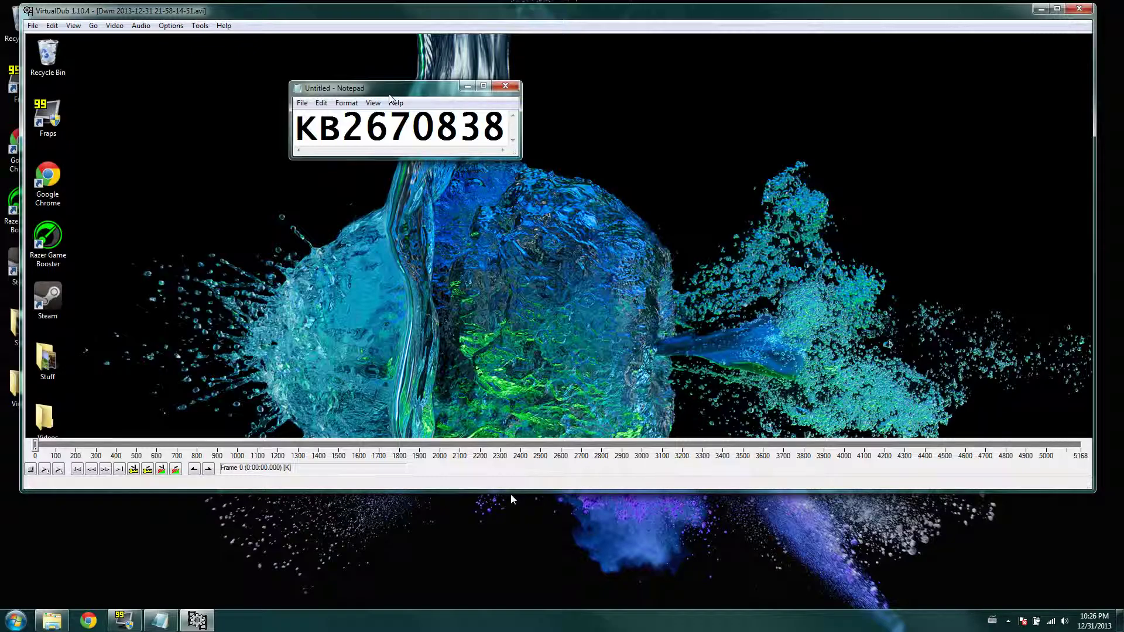
double_click(601, 10)
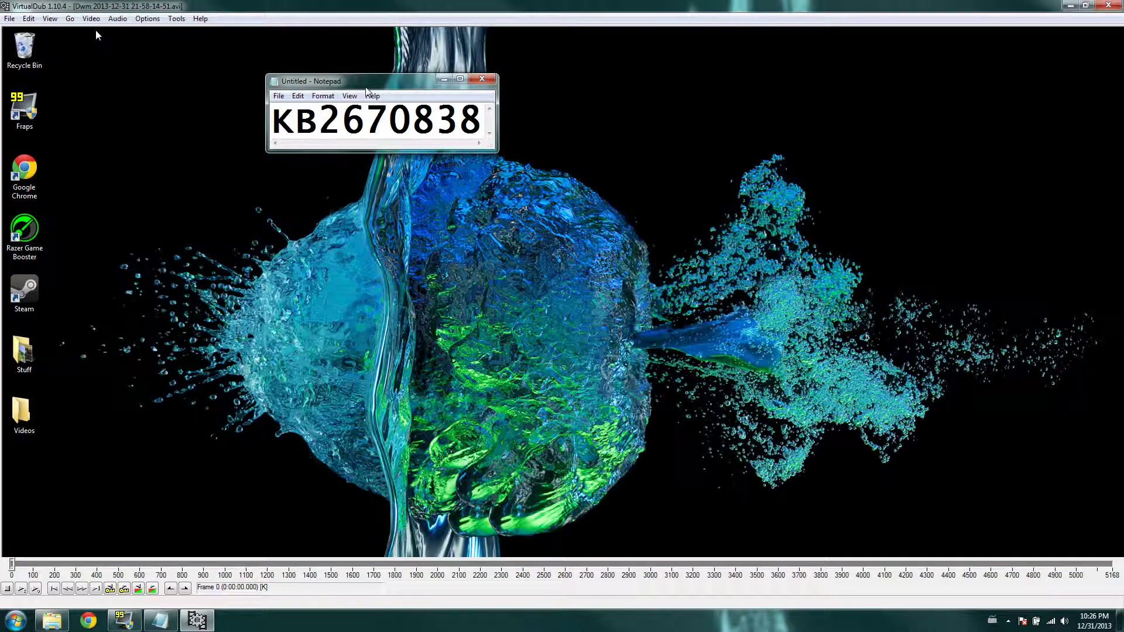
Set the video compression to Xvid MPEG-4 Codec
left_click(90, 18)
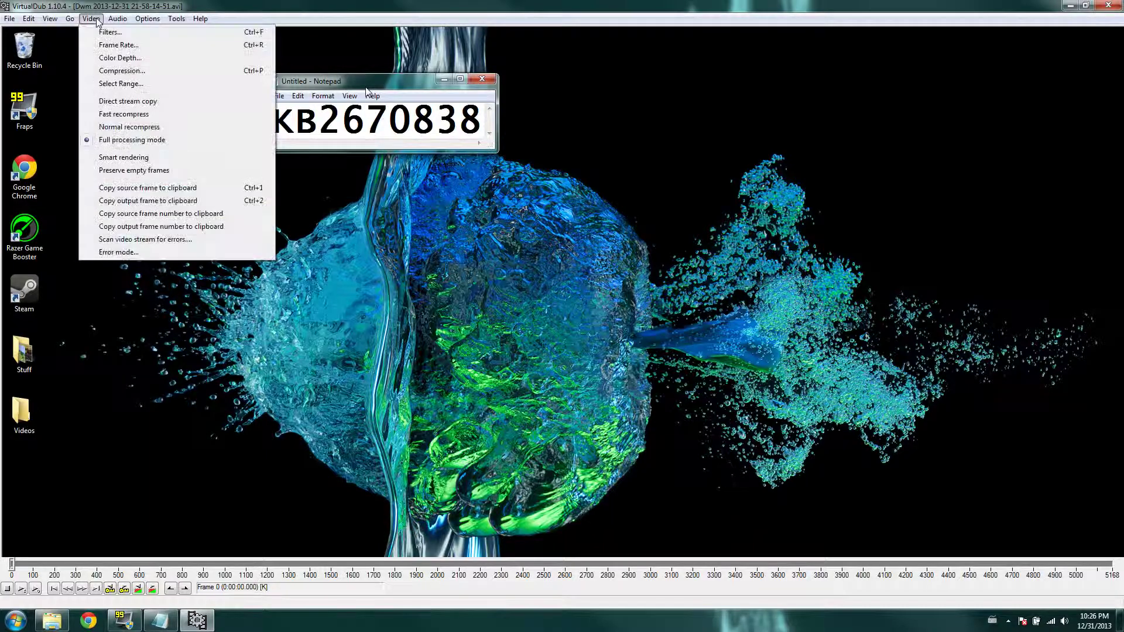
left_click(128, 75)
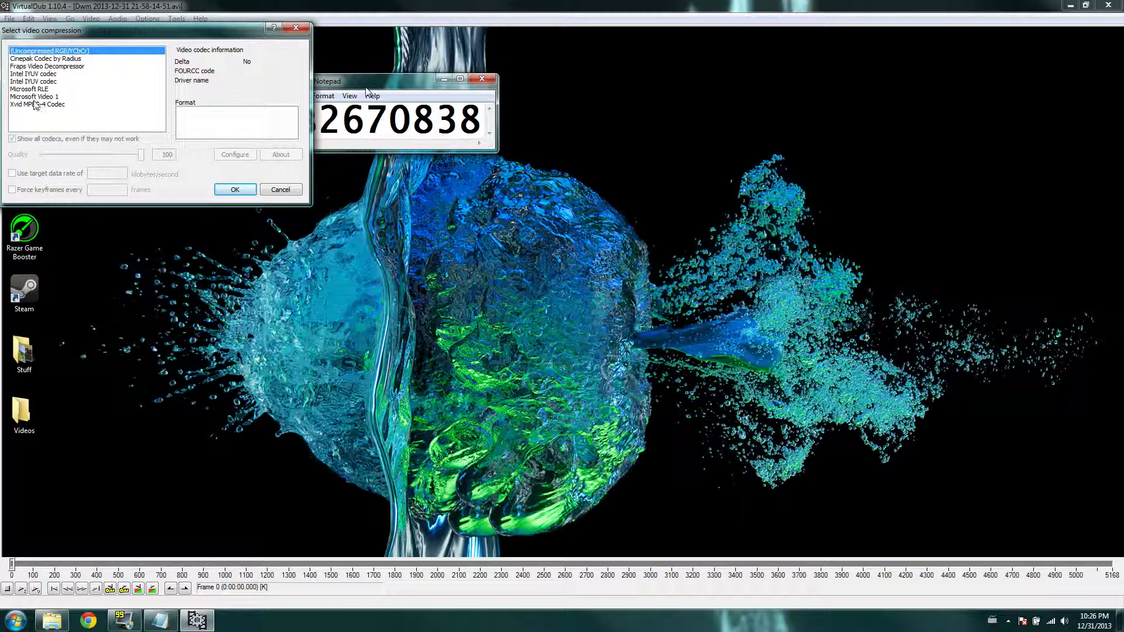
left_click(36, 104)
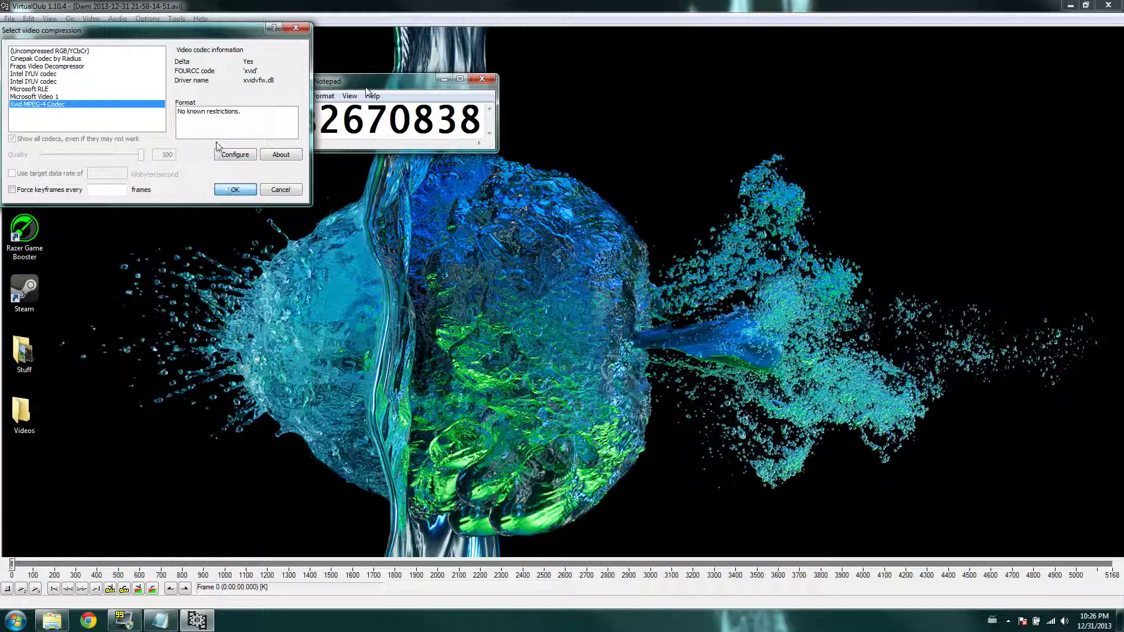
left_click(237, 189)
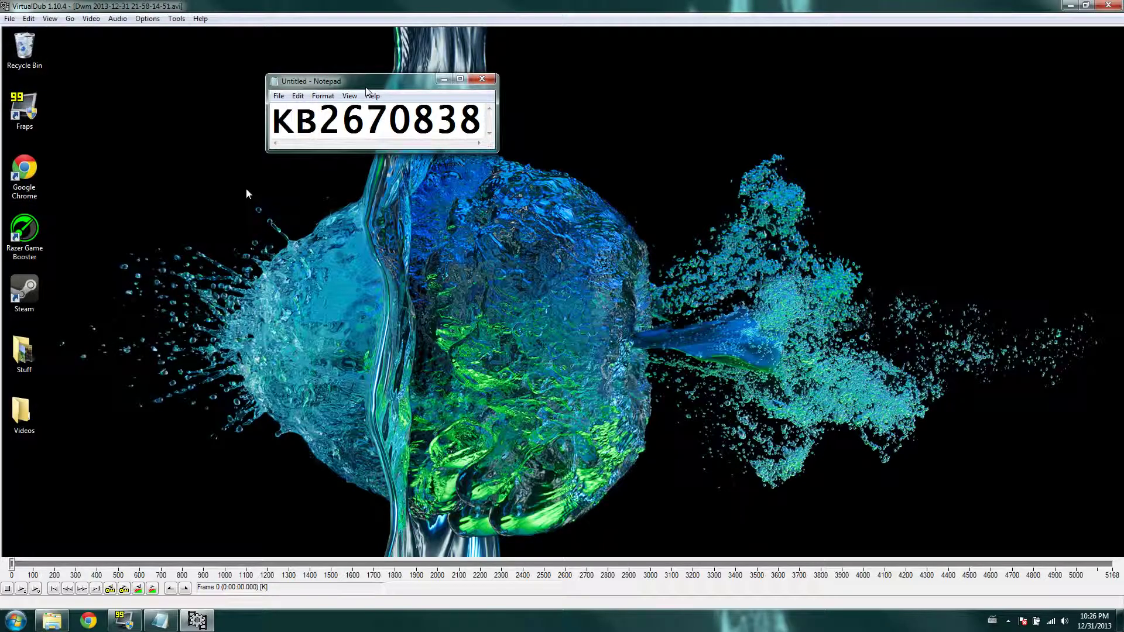
Save the compressed video as an AVI named 'test'
left_click(9, 19)
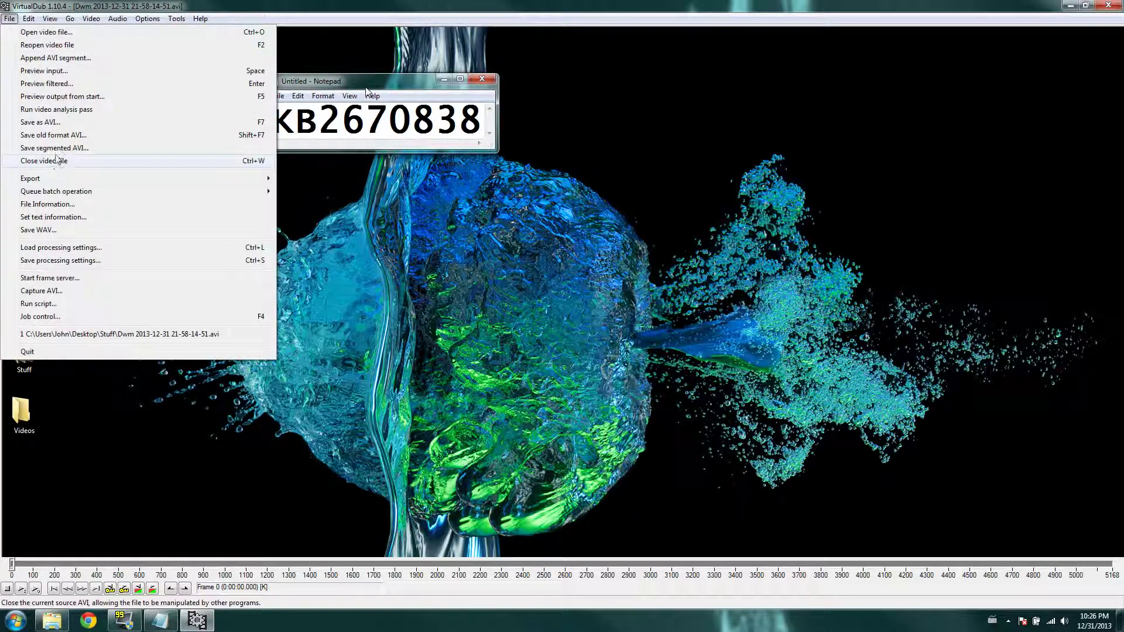
left_click(59, 125)
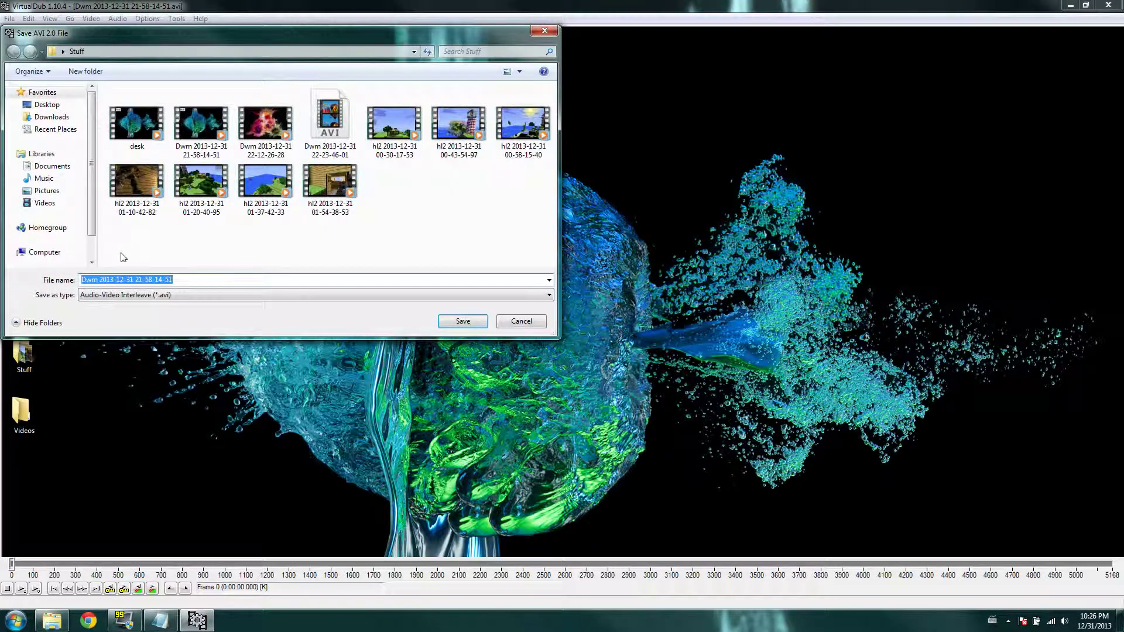
type("test")
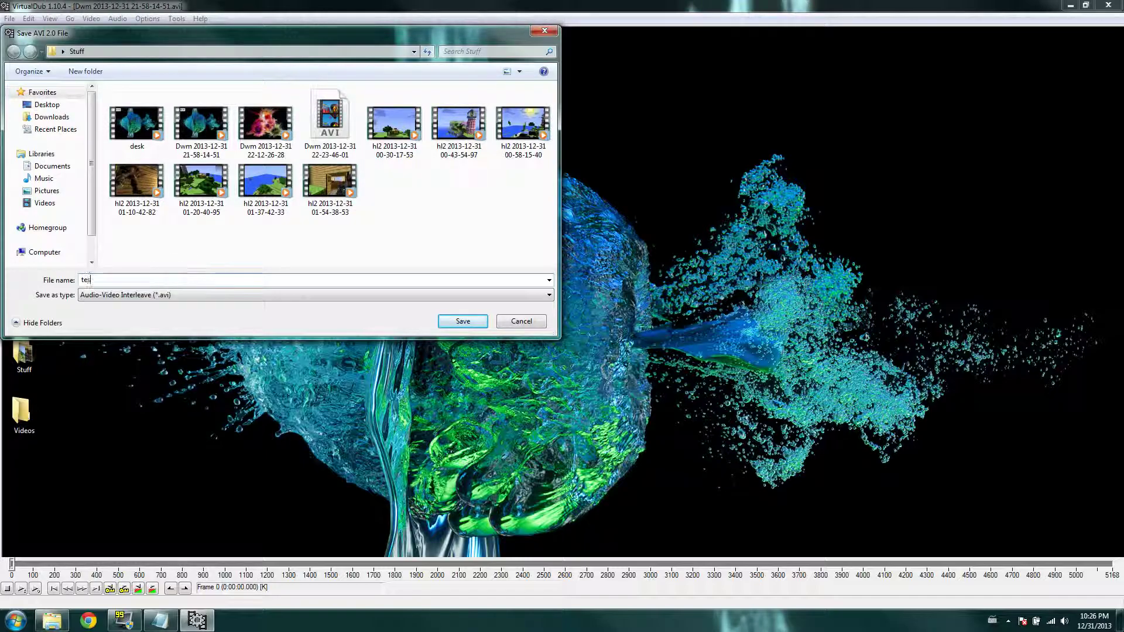
left_click(463, 321)
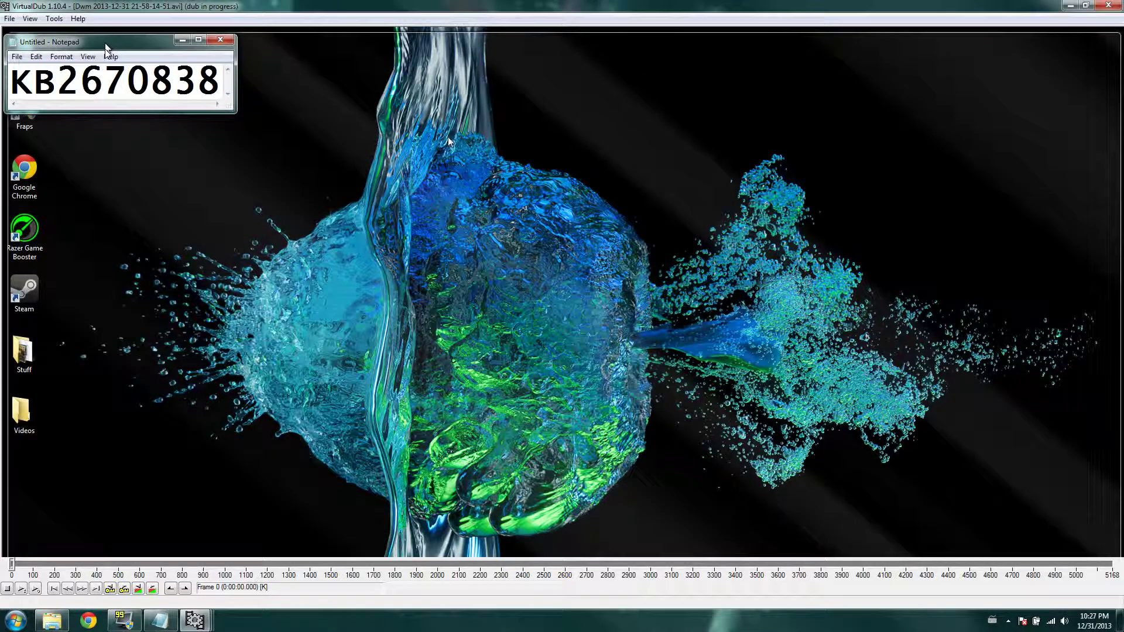
Quit VirtualDub mid-save, confirming Yes to abort the dub
left_click_drag(99, 57, 110, 41)
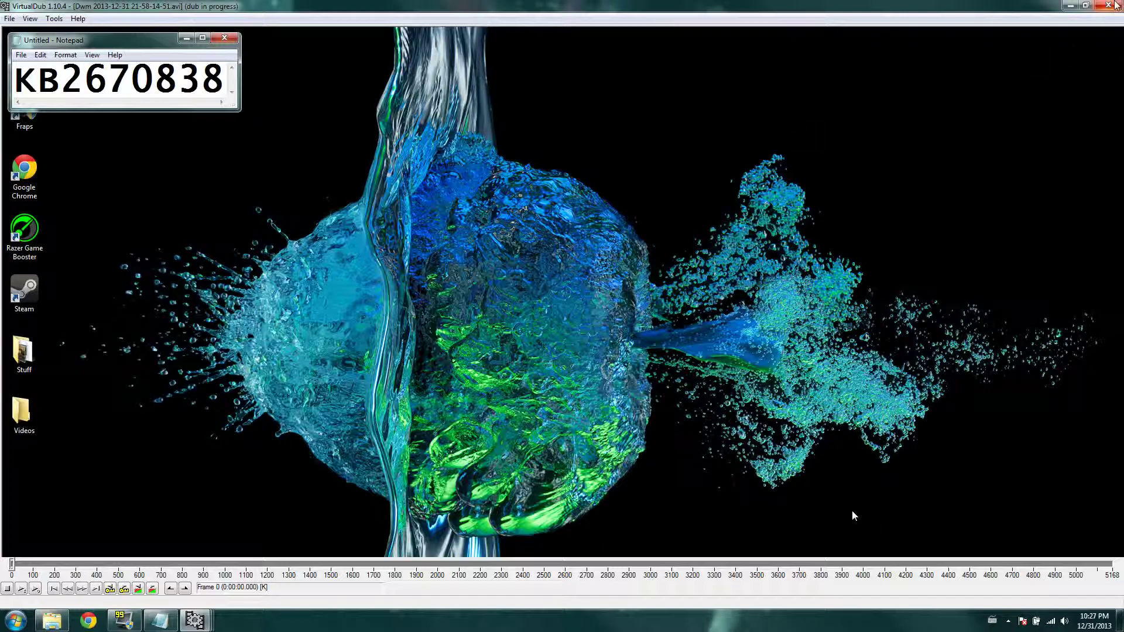
left_click(1110, 5)
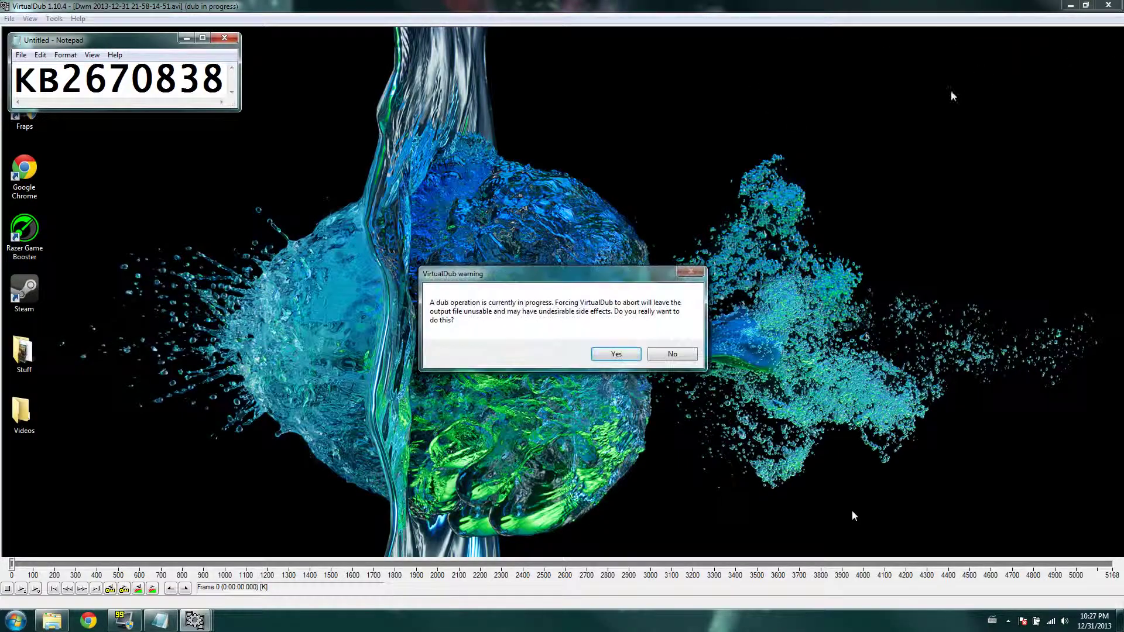
left_click(609, 353)
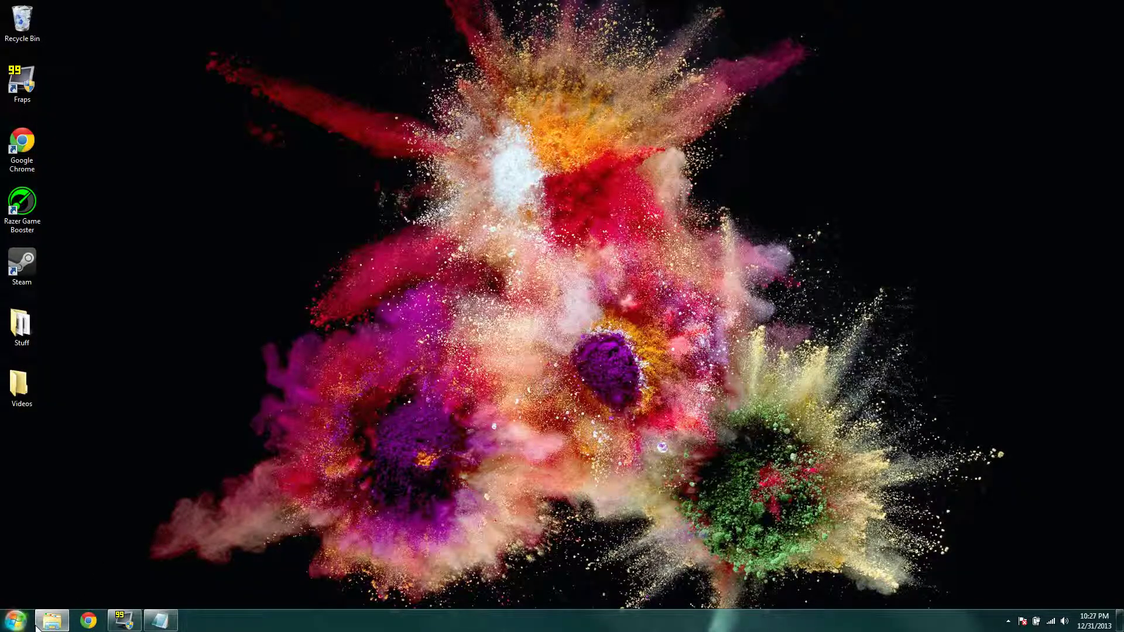
Restore the Stuff folder, watch the Dwm recording skipping ahead to 00:19, then close Media Player
left_click(52, 621)
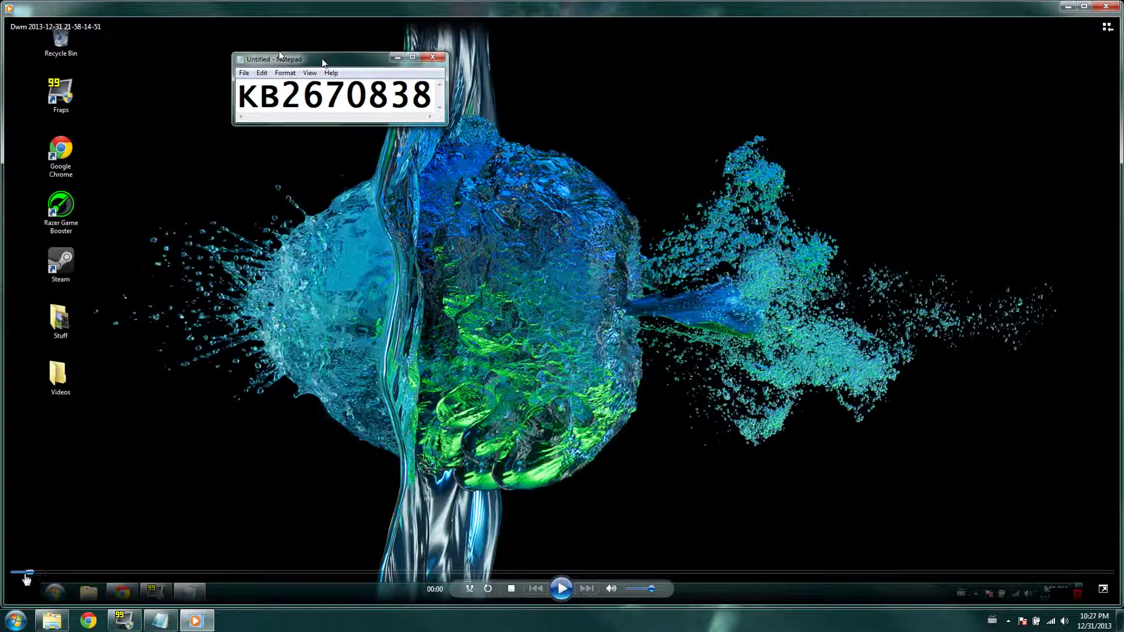
left_click_drag(35, 572, 231, 573)
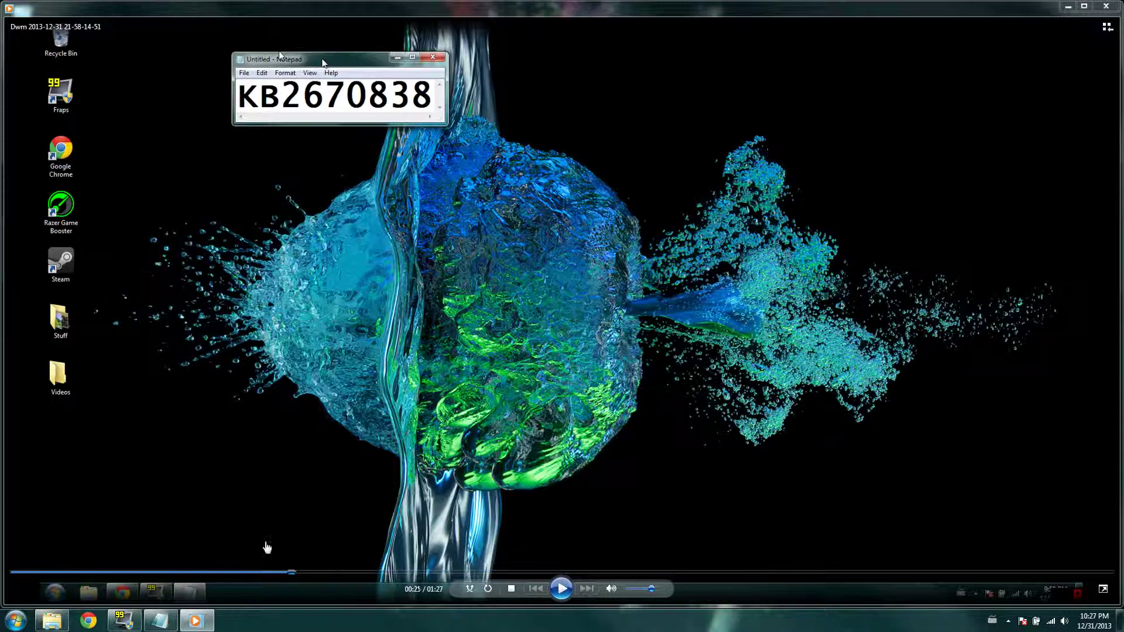
left_click(262, 571)
left_click(1105, 5)
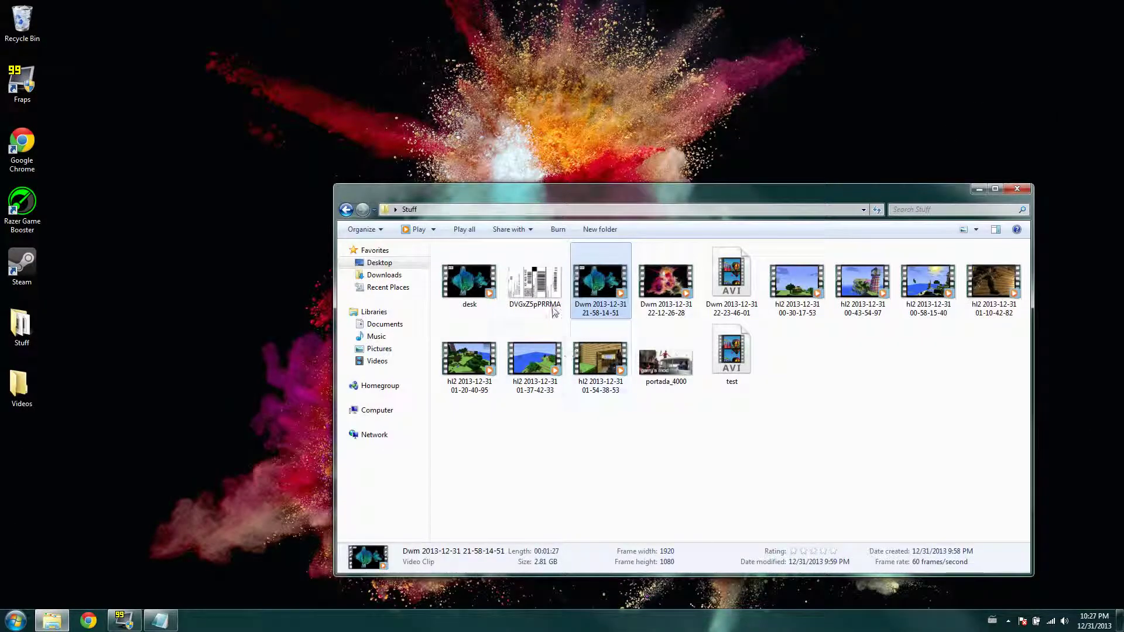